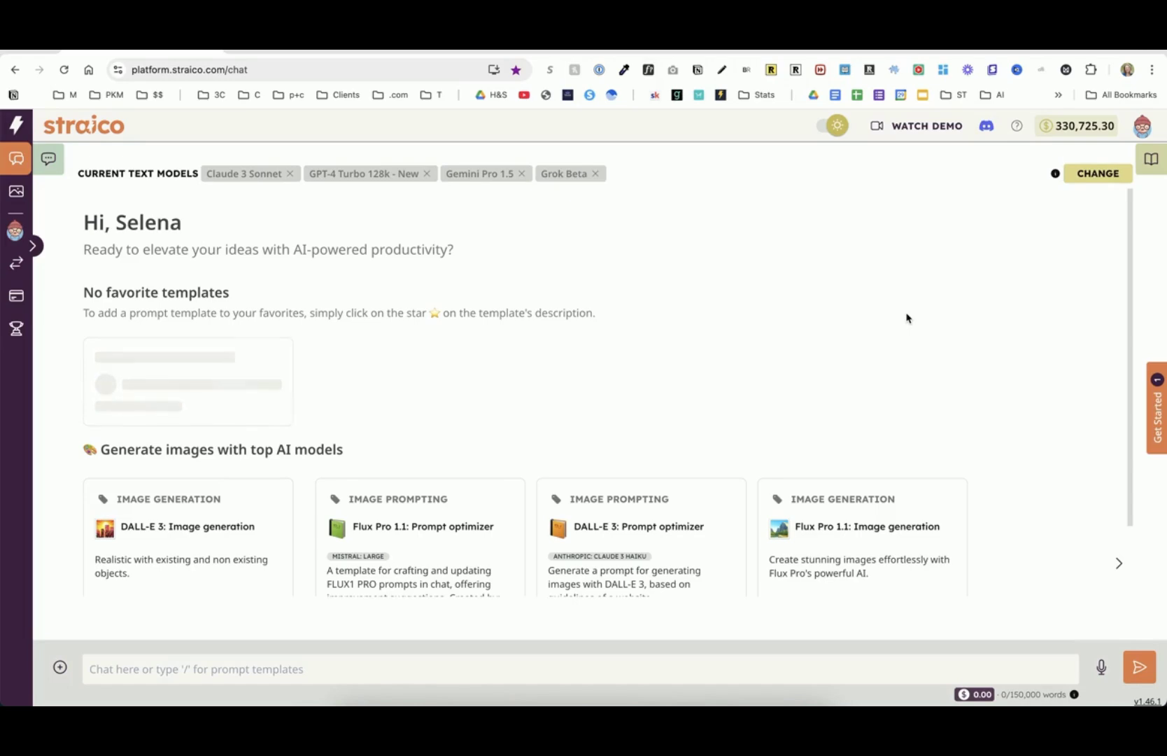
Open the image generator with the desert-oasis description and briefly show the Negative Prompt field
left_click(15, 191)
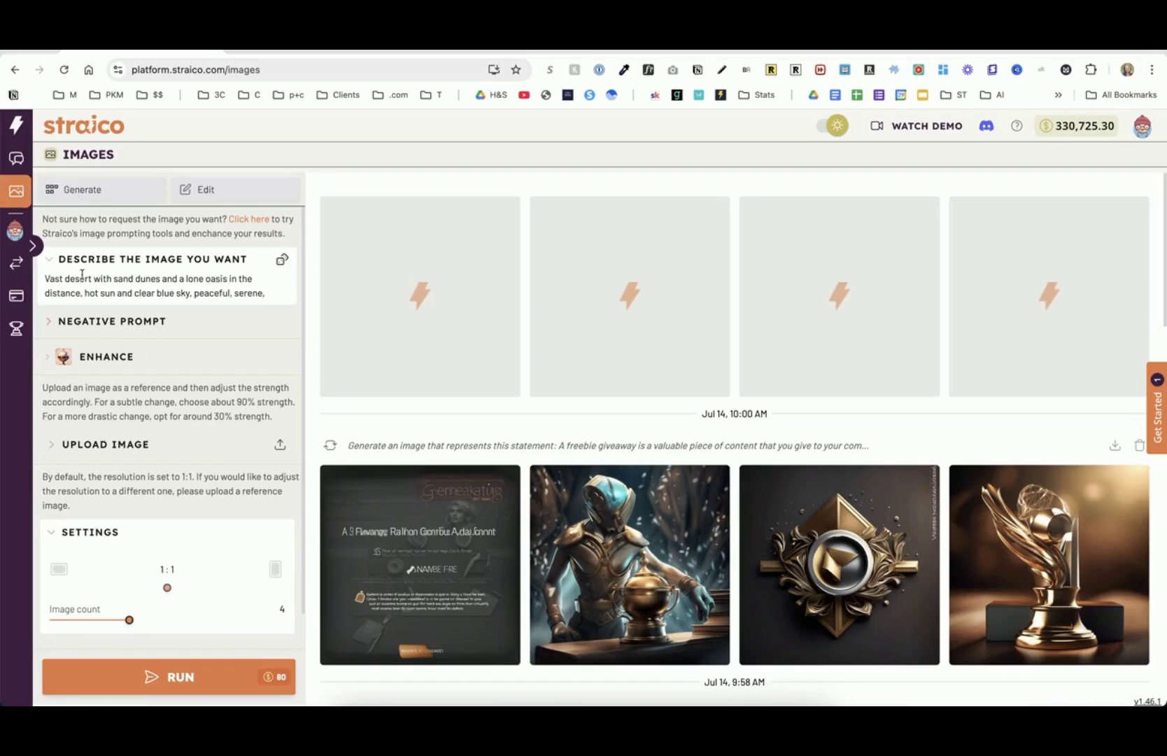
left_click_drag(45, 278, 141, 279)
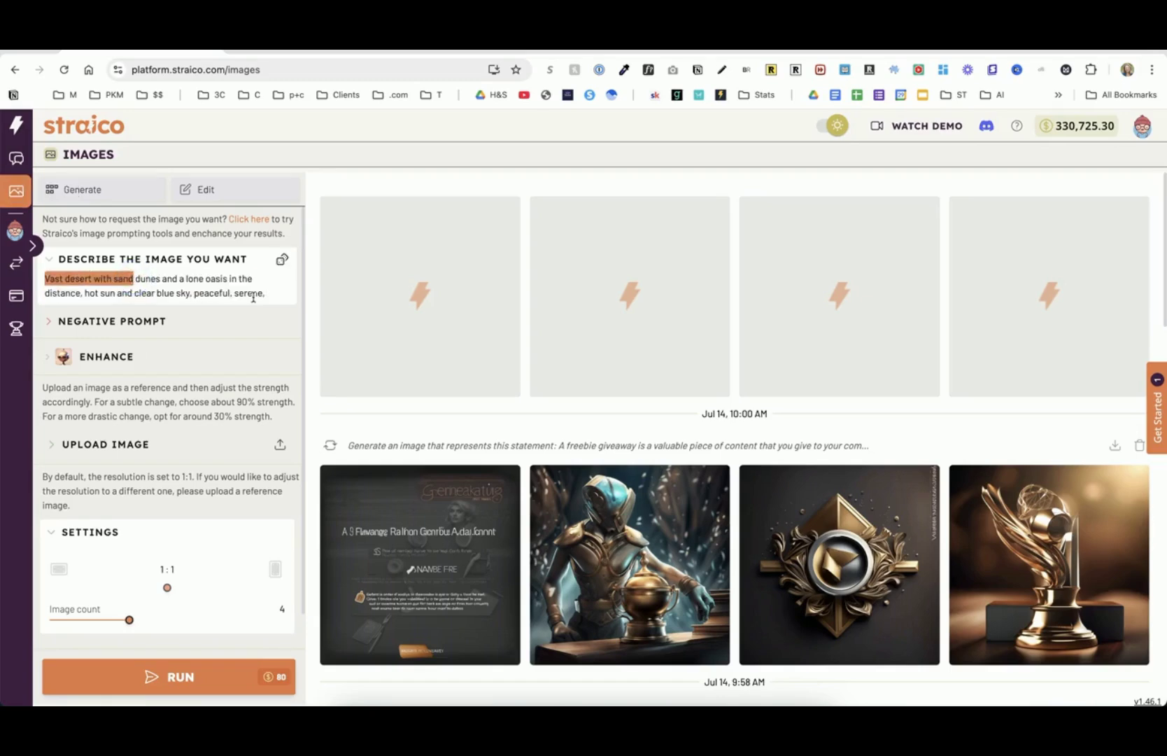
left_click(51, 321)
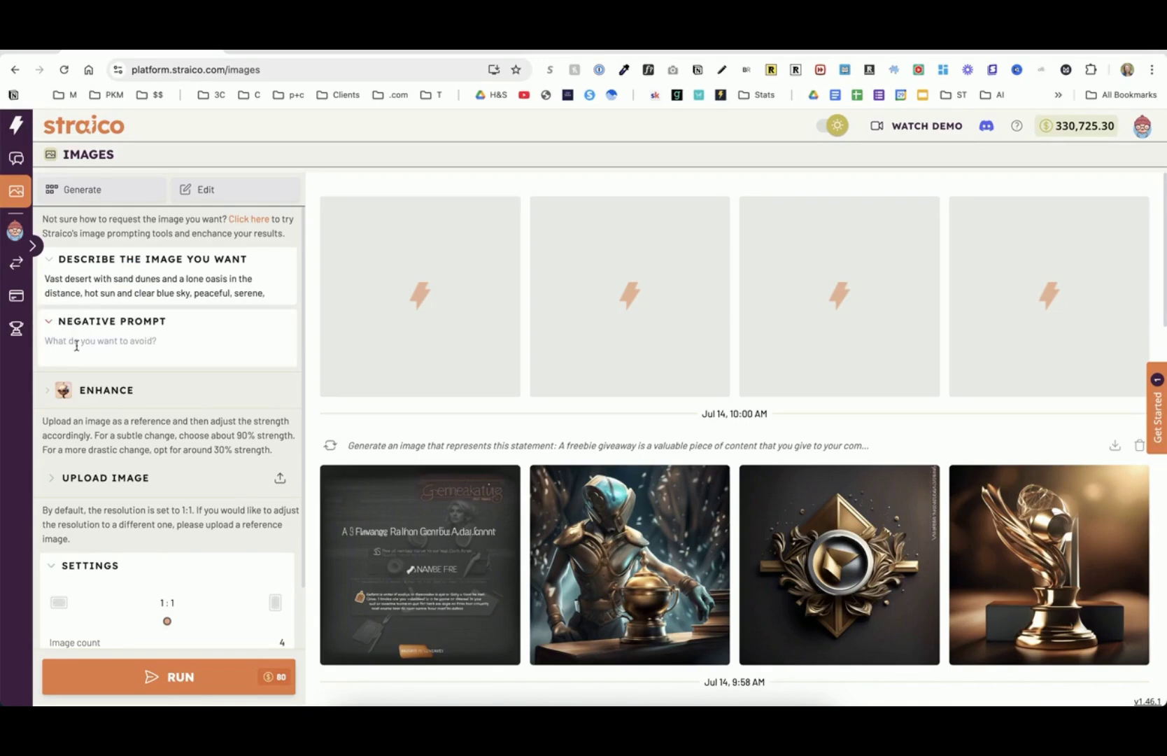
left_click(49, 321)
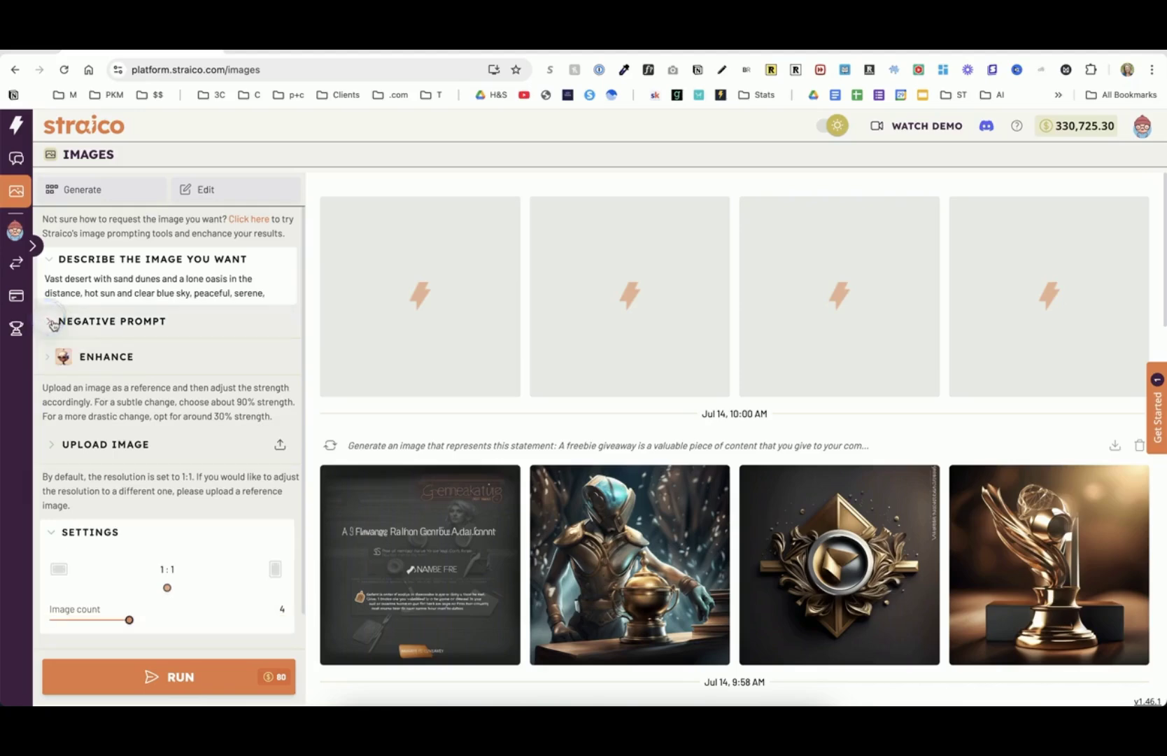
Browse the Enhance style options and the Upload Image reference area, then collapse both
left_click(50, 358)
scroll(208, 419, "down", 3)
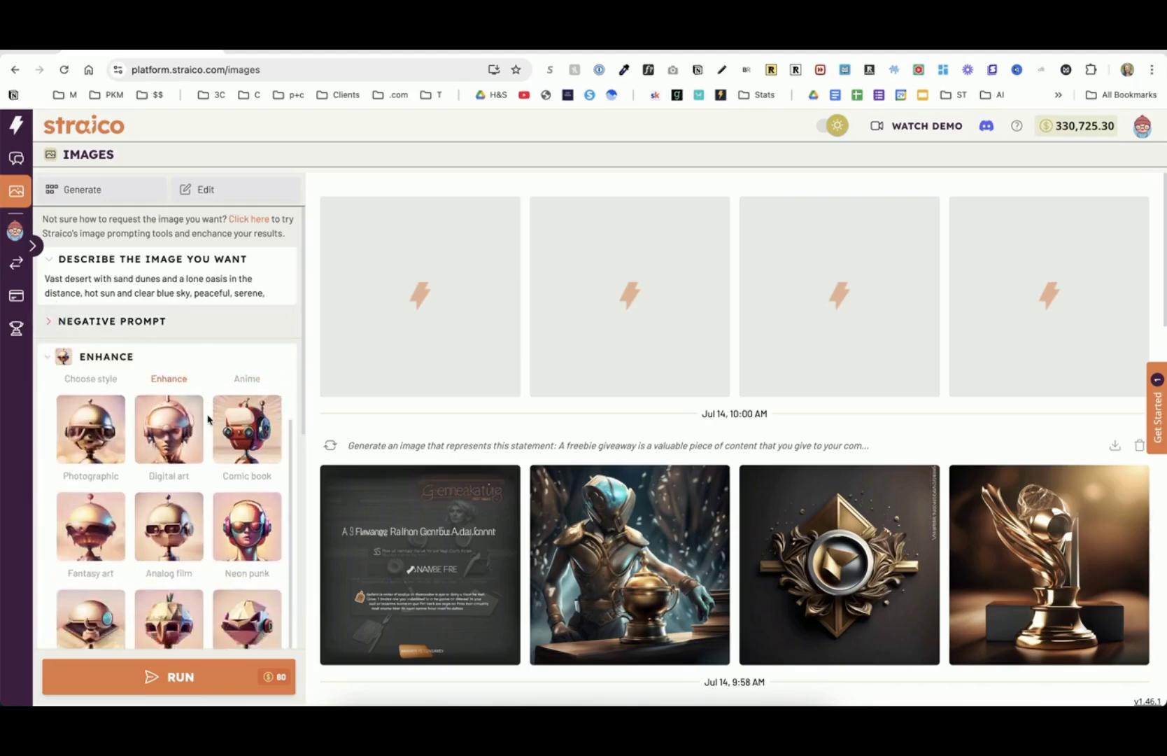
scroll(208, 418, "up", 3)
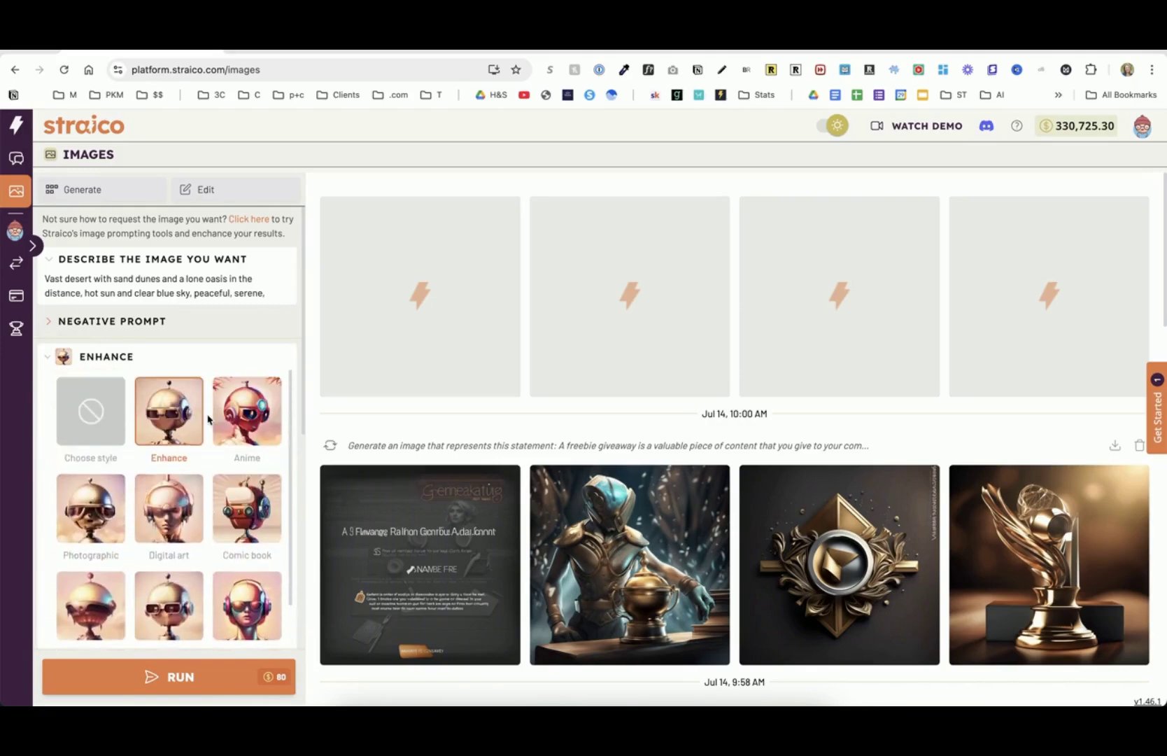
left_click(48, 357)
left_click(53, 448)
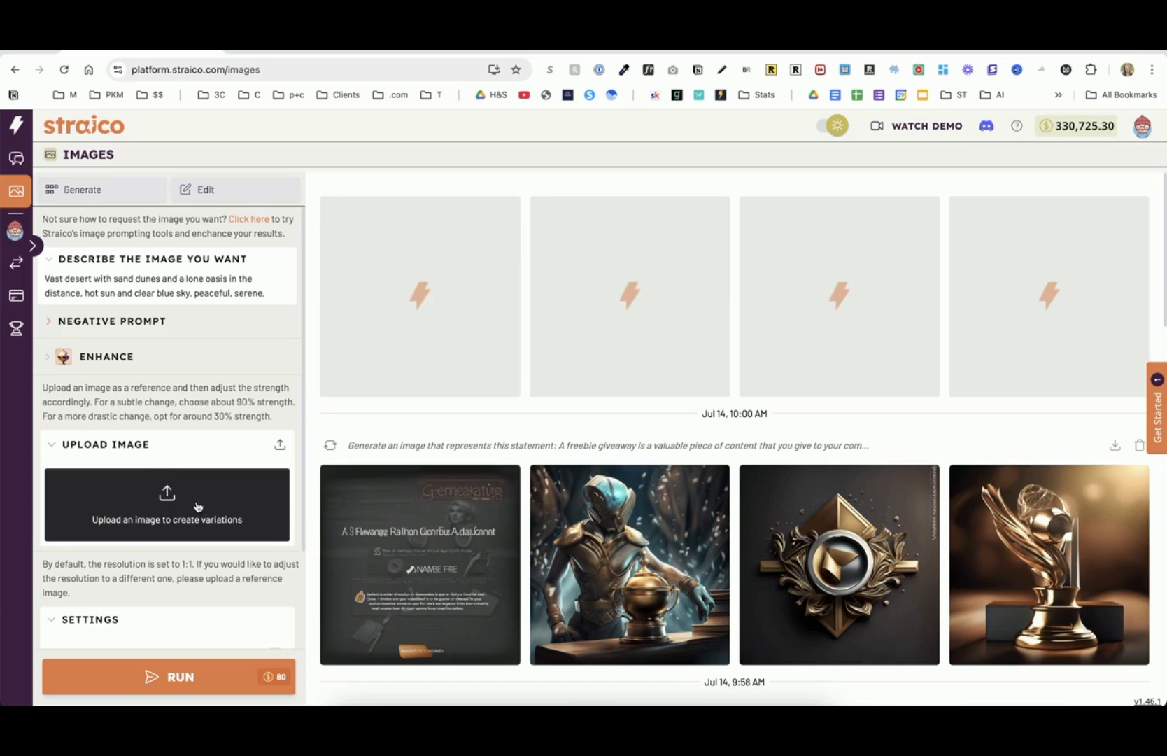
left_click(54, 447)
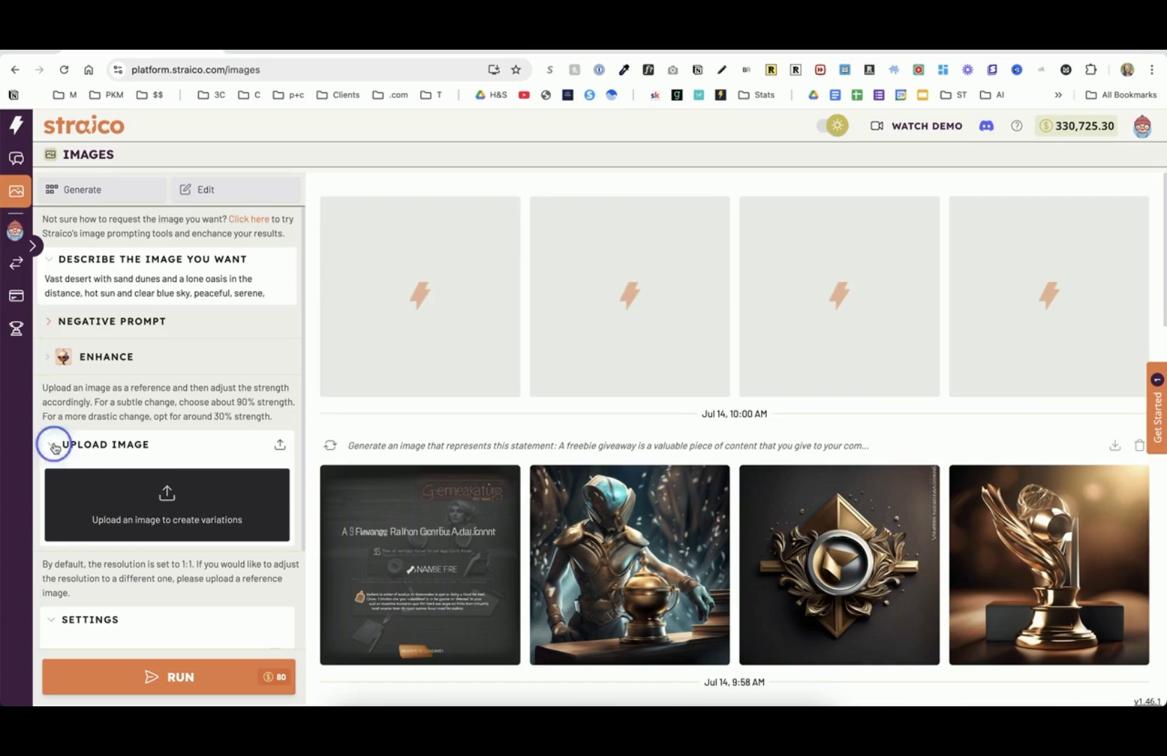
Generate four 1:1 desert-oasis images, then return to the AI Chat Assistant
scroll(104, 528, "down", 1)
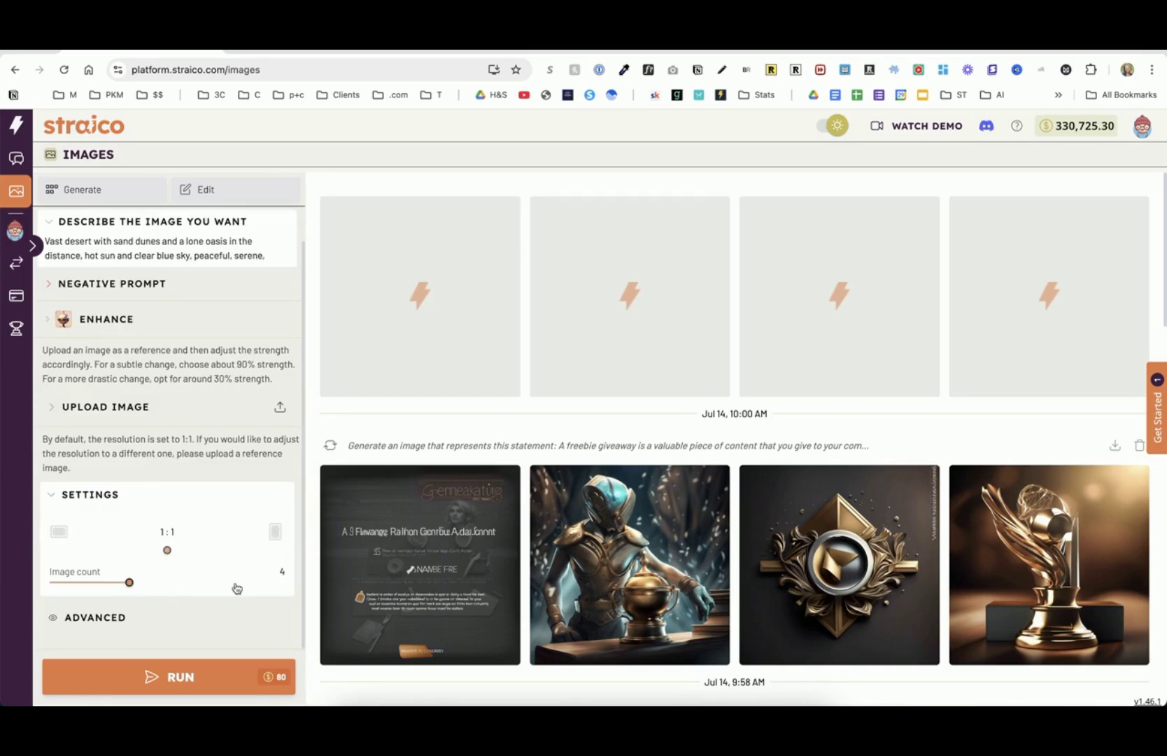
left_click(187, 685)
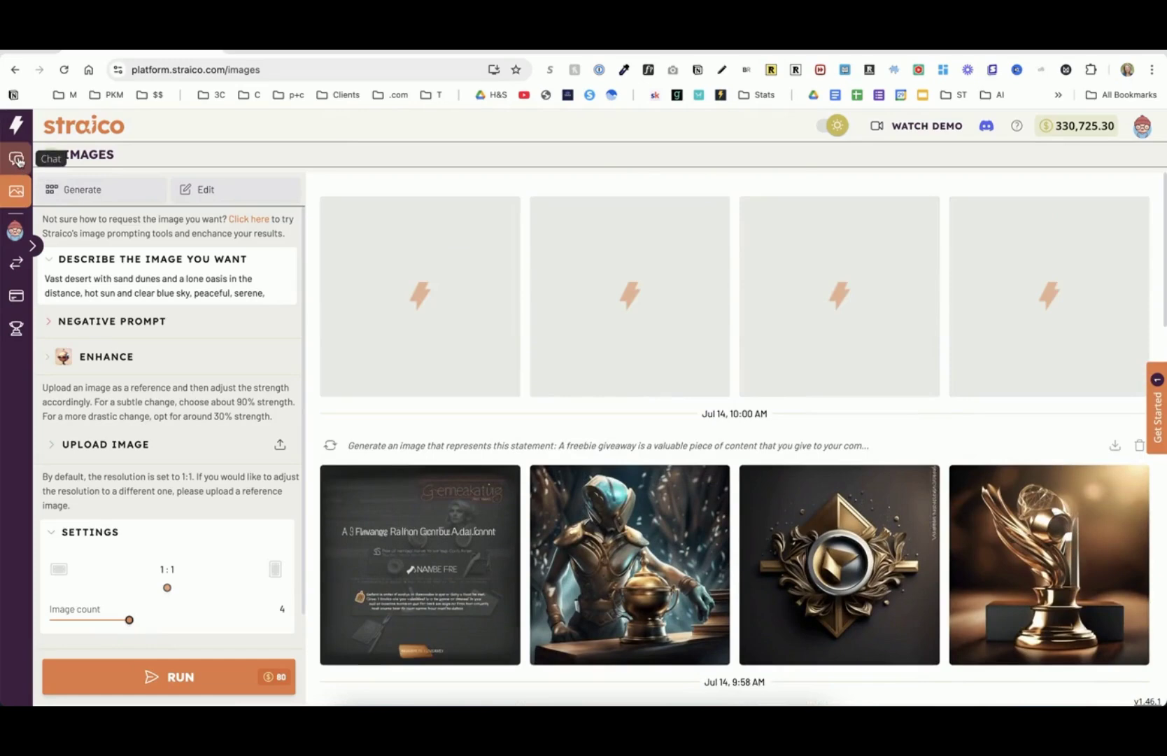
left_click(17, 160)
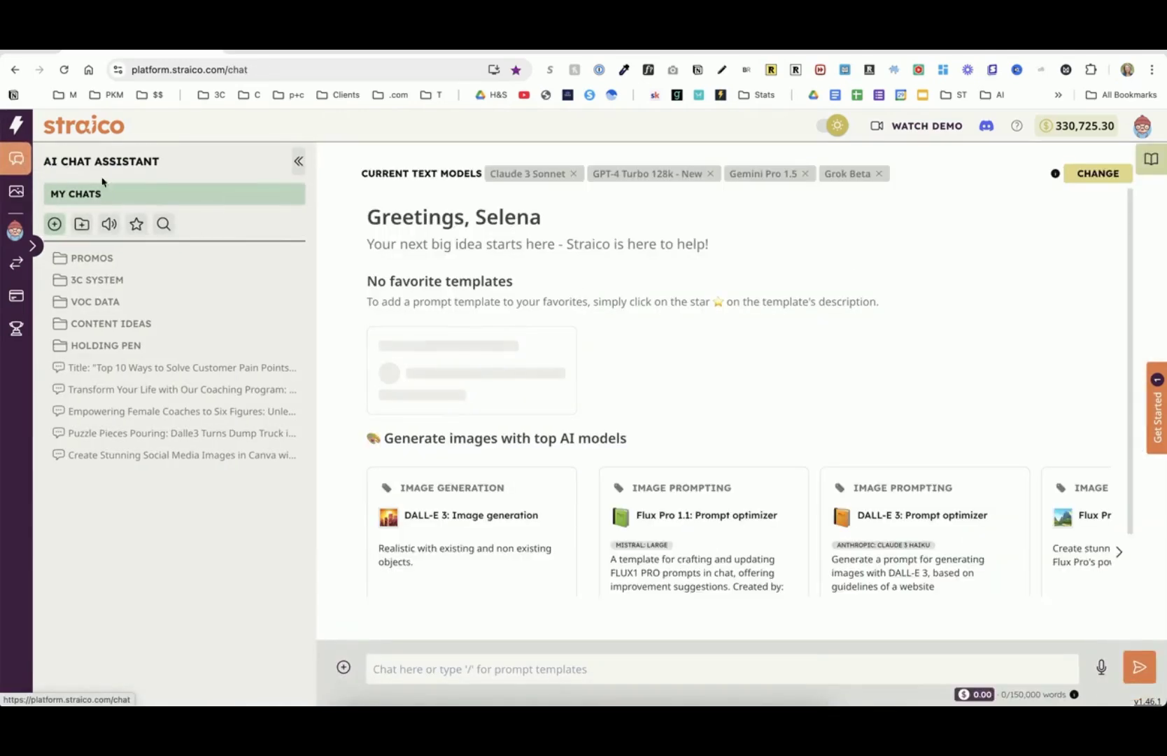
Open the Canva social media images chat full-width and scroll through the first image replies
left_click(114, 456)
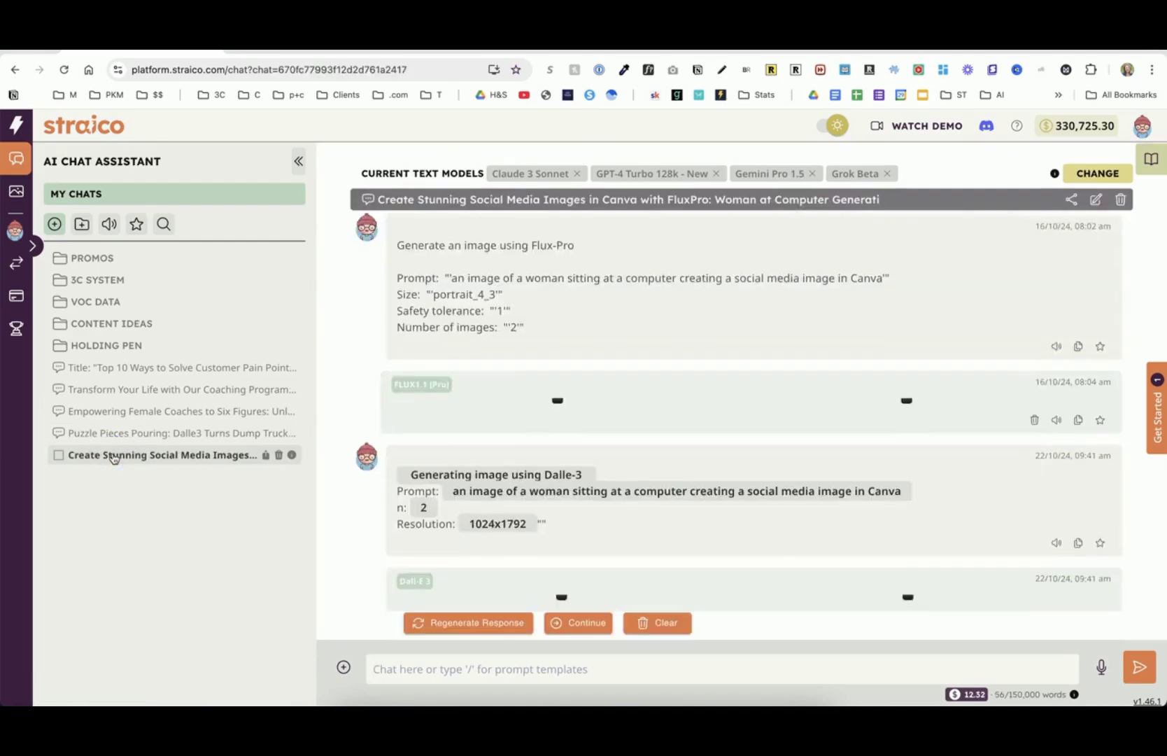
left_click(298, 162)
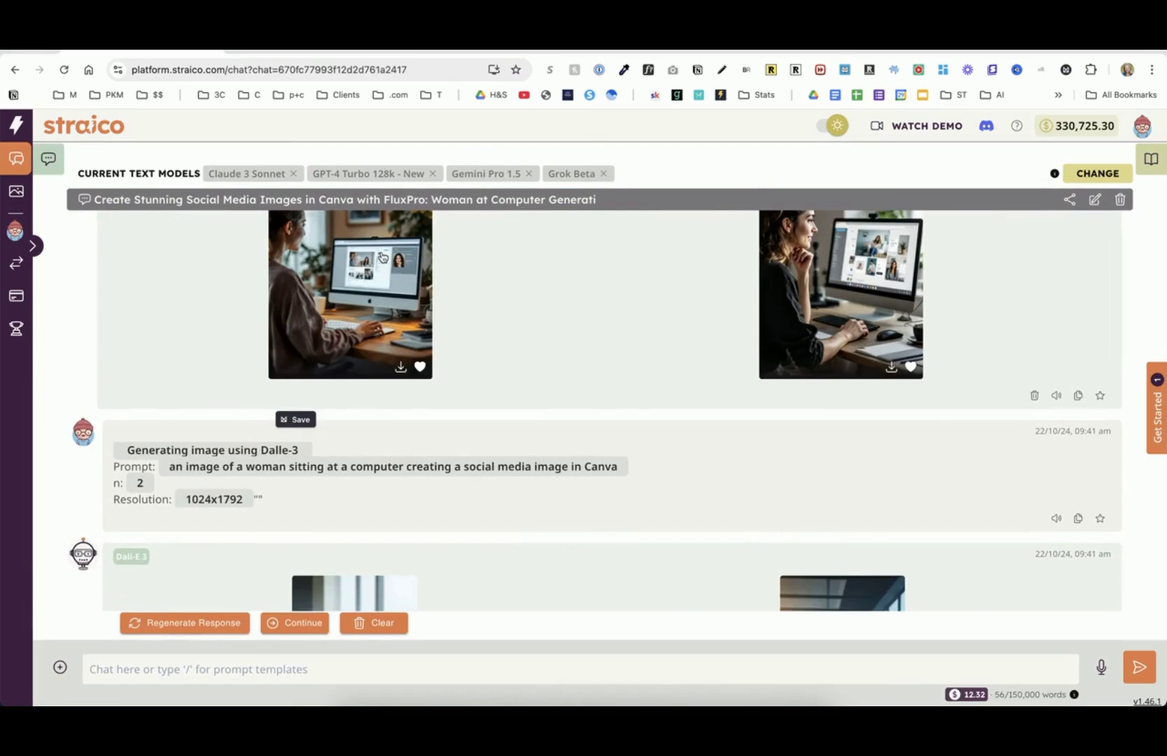
scroll(456, 271, "up", 5)
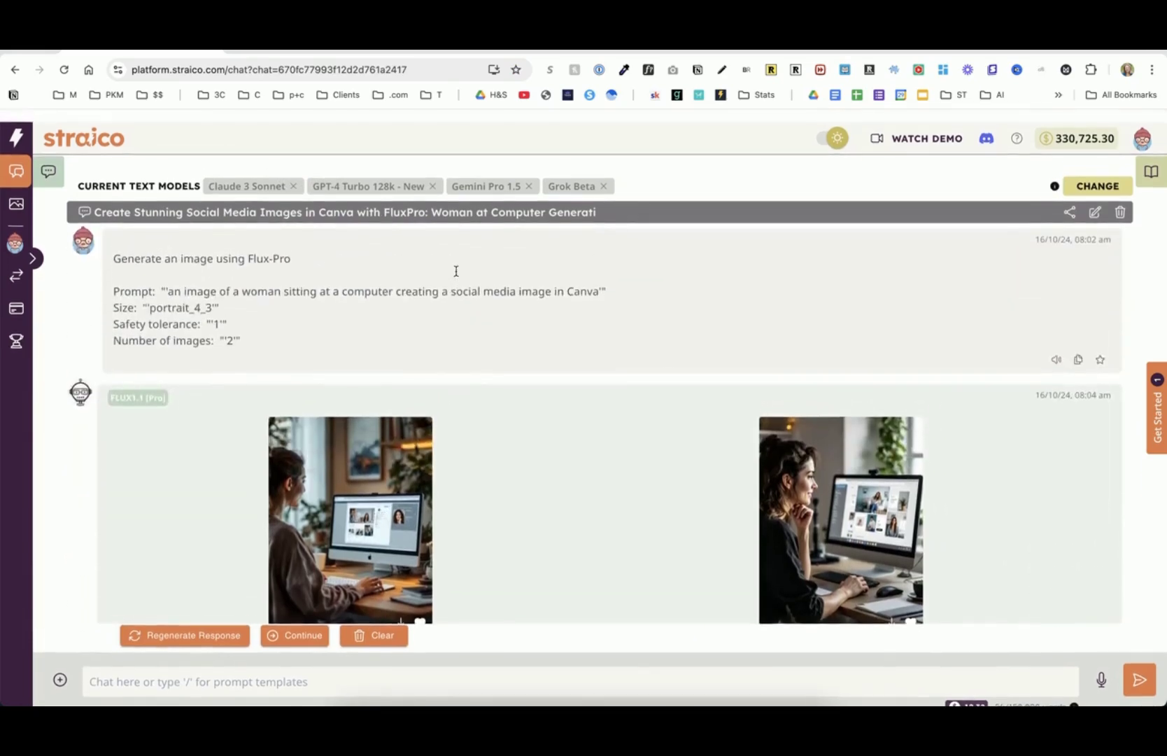
scroll(455, 271, "down", 1)
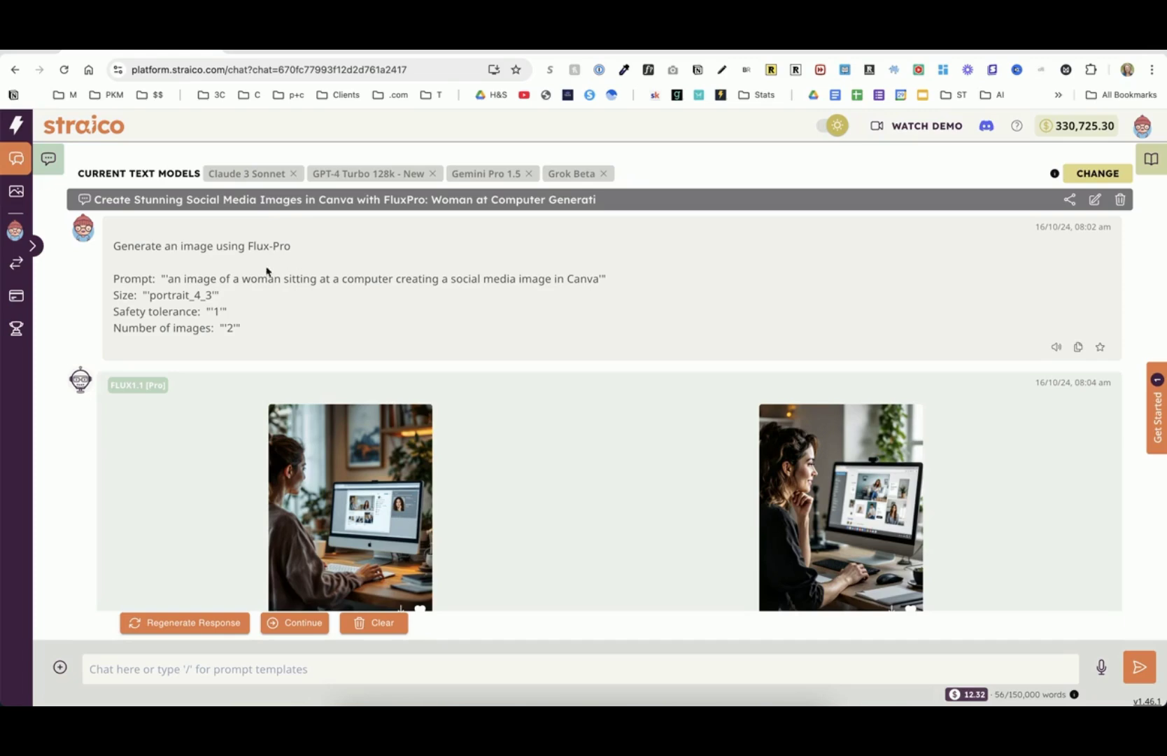
scroll(305, 255, "down", 1)
scroll(179, 258, "down", 1)
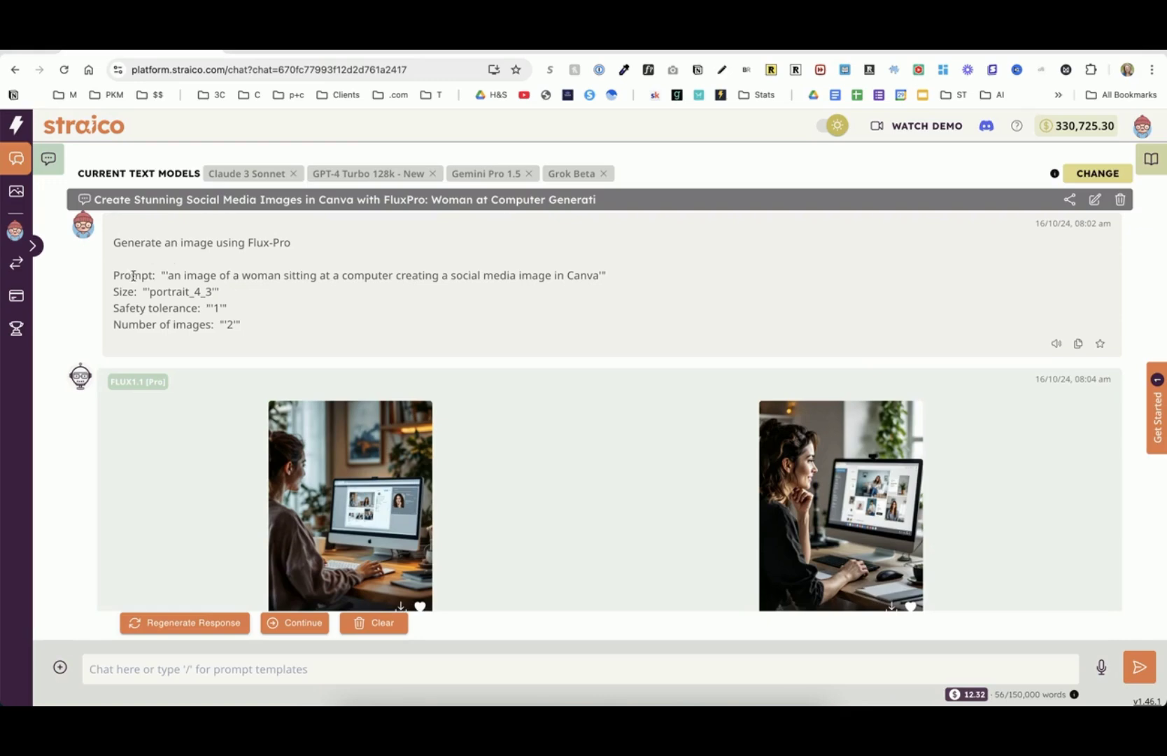
scroll(391, 279, "up", 1)
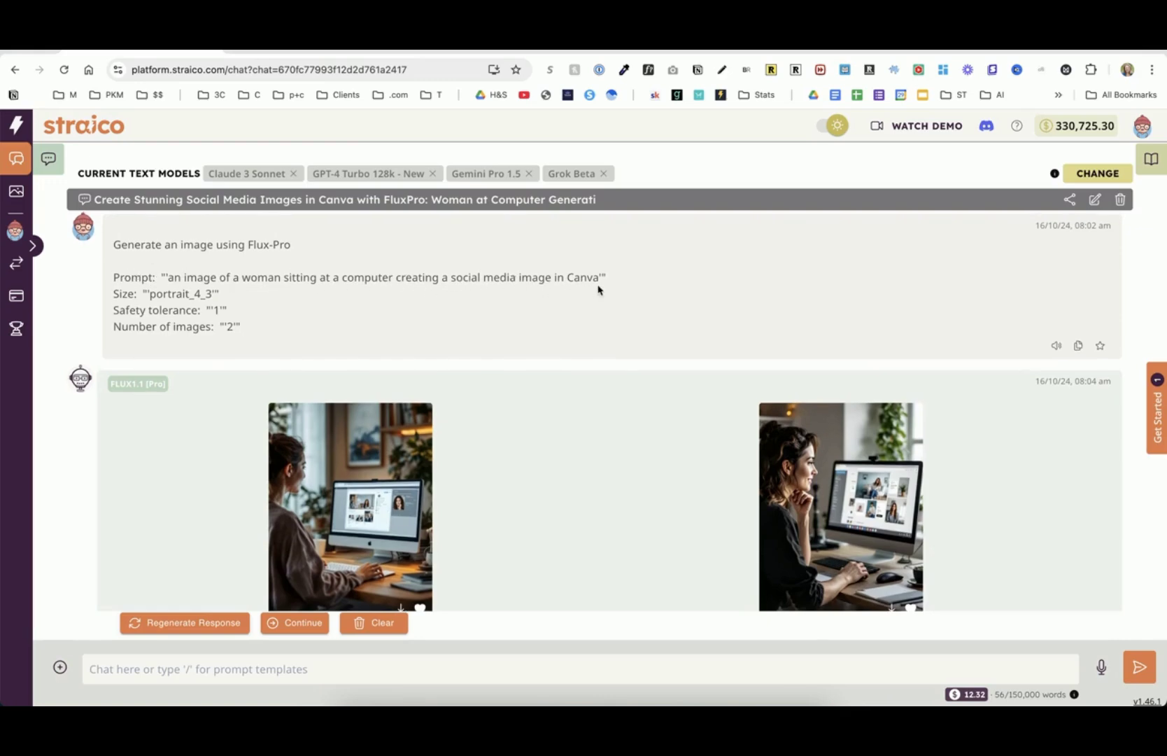
scroll(598, 289, "down", 1)
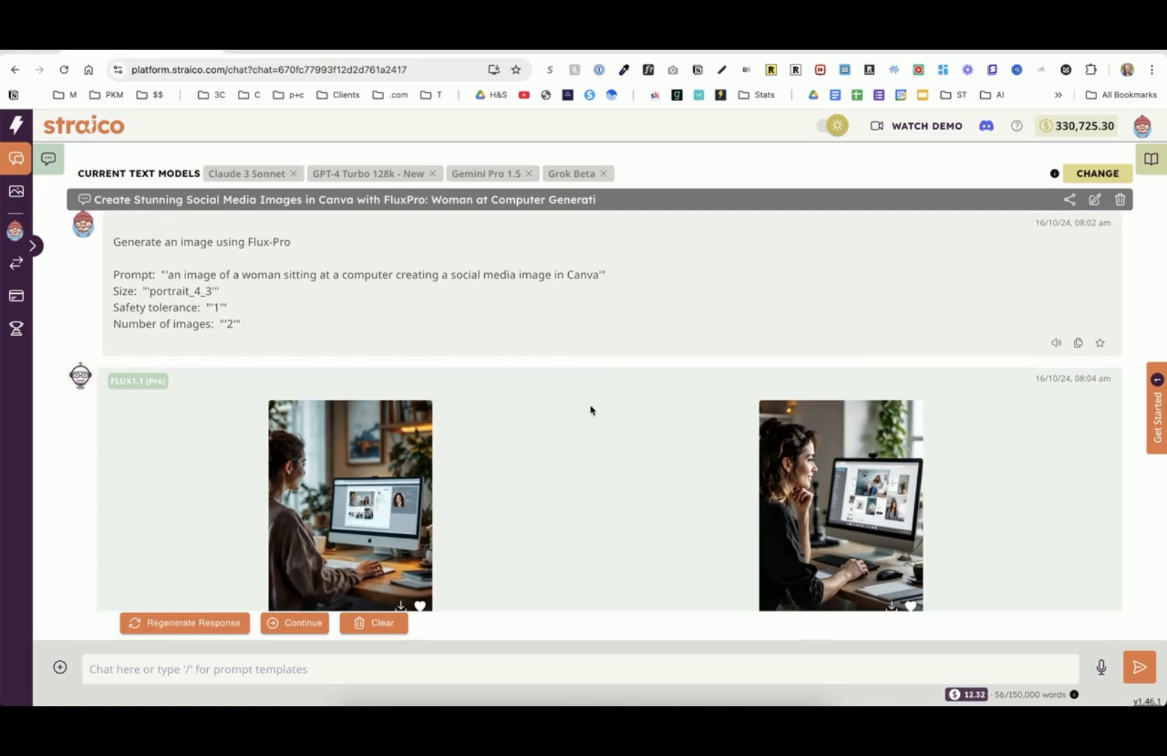
Keep comparing the Flux Pro and Dall-E 3 images, then reopen the saved-chat list
scroll(591, 410, "down", 2)
scroll(591, 410, "down", 4)
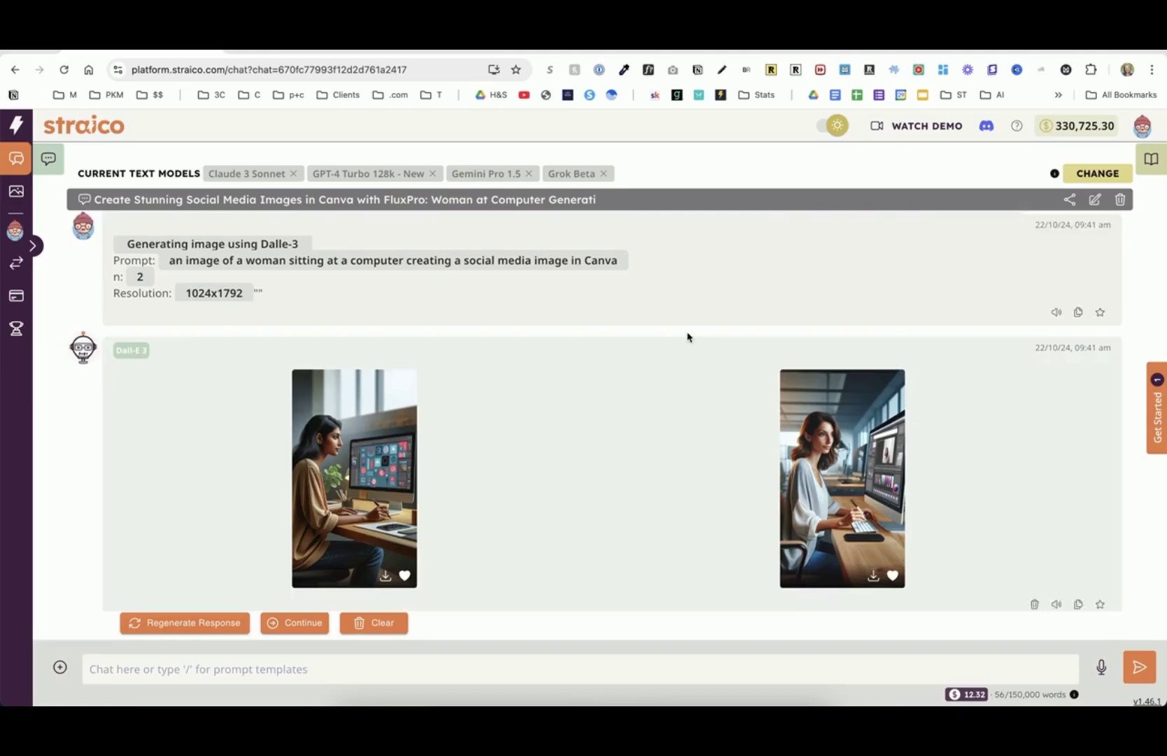
scroll(687, 337, "up", 10)
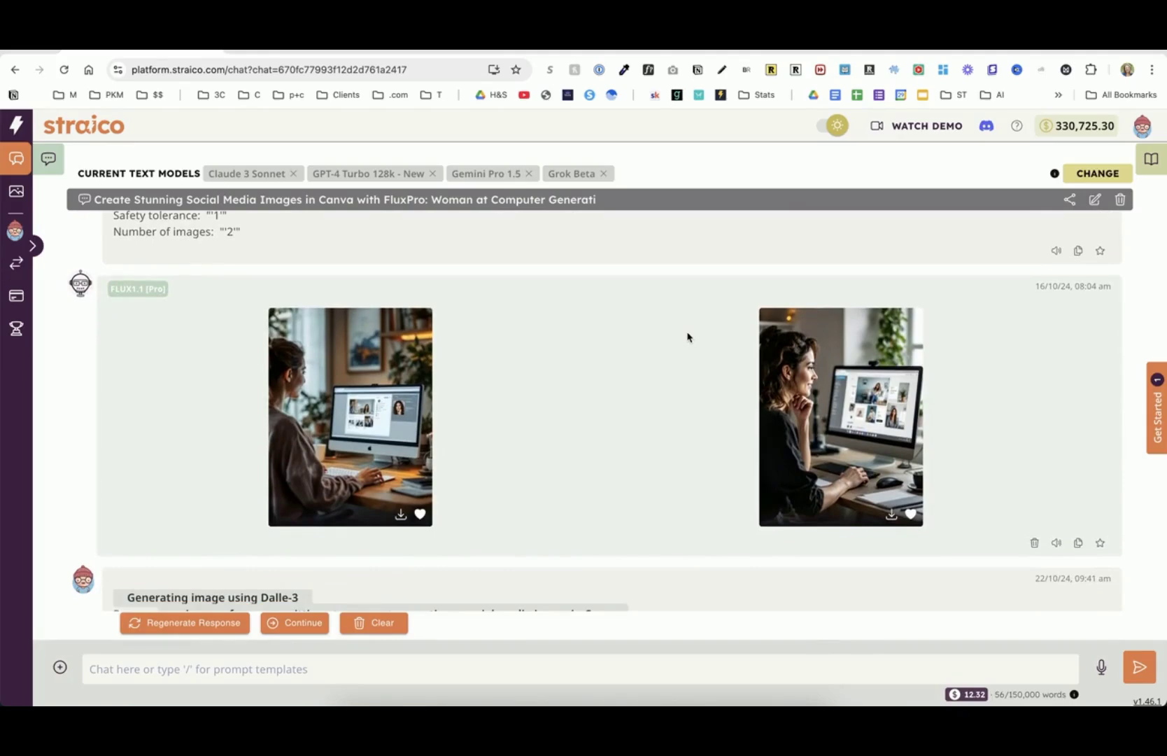
scroll(638, 336, "up", 3)
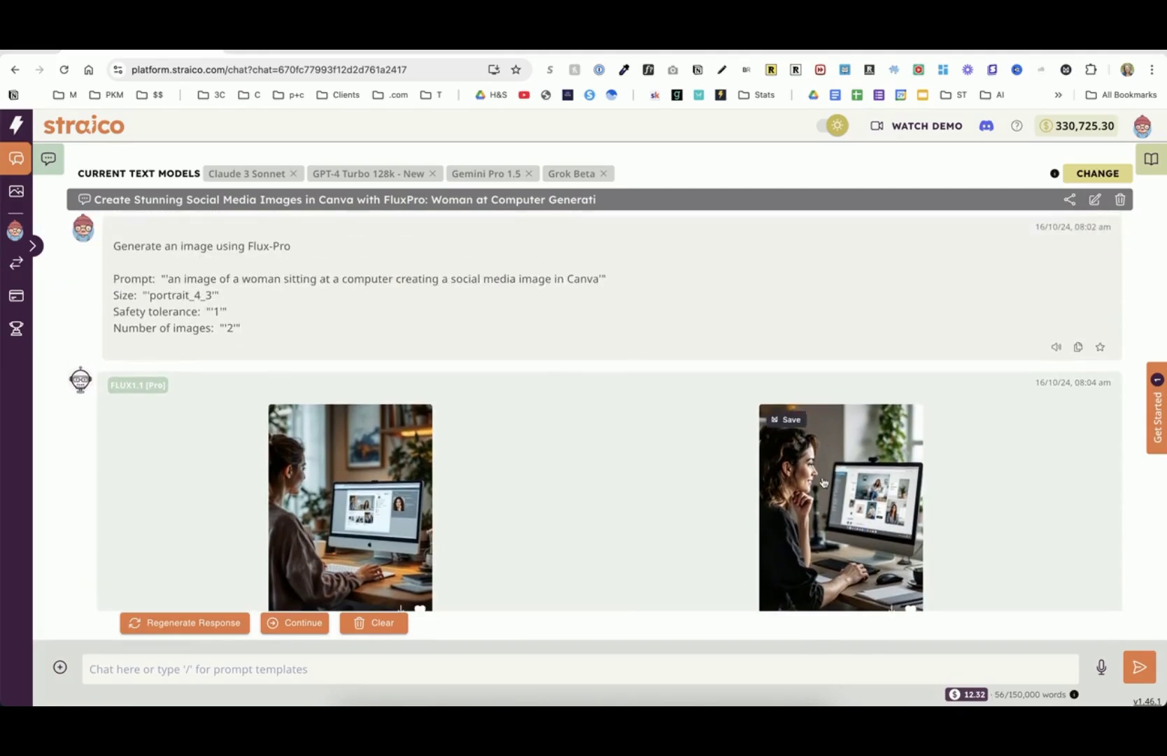
scroll(578, 427, "down", 5)
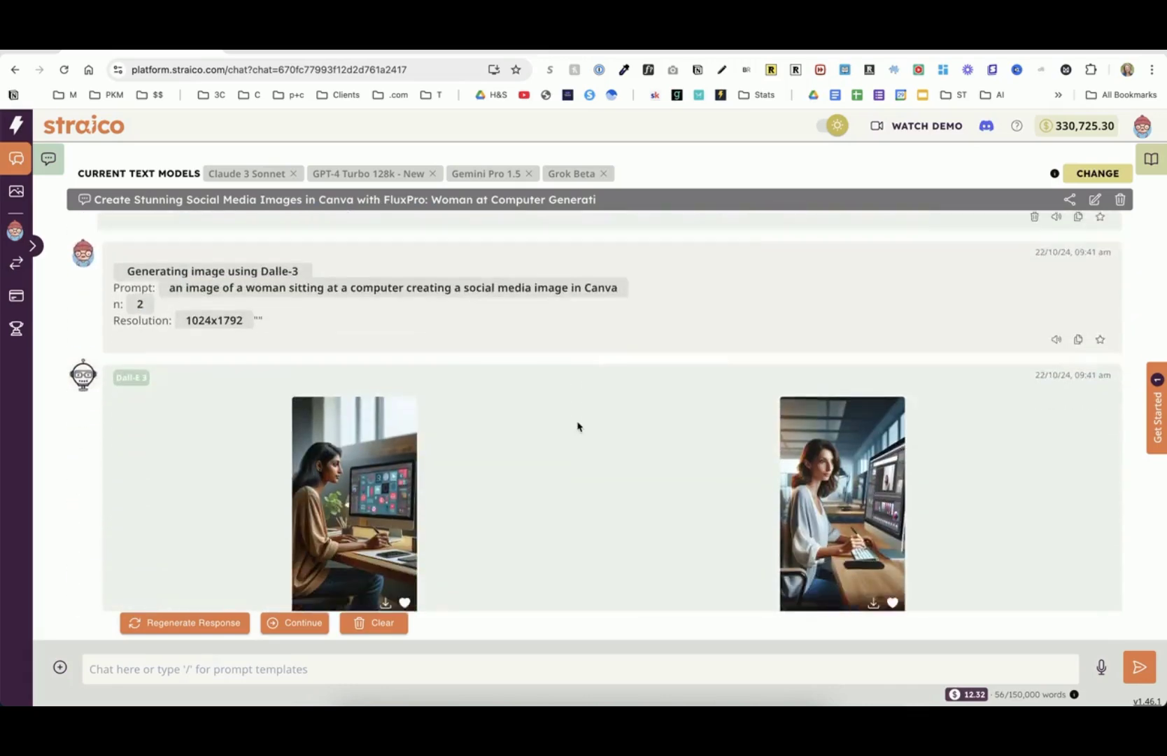
scroll(578, 427, "down", 1)
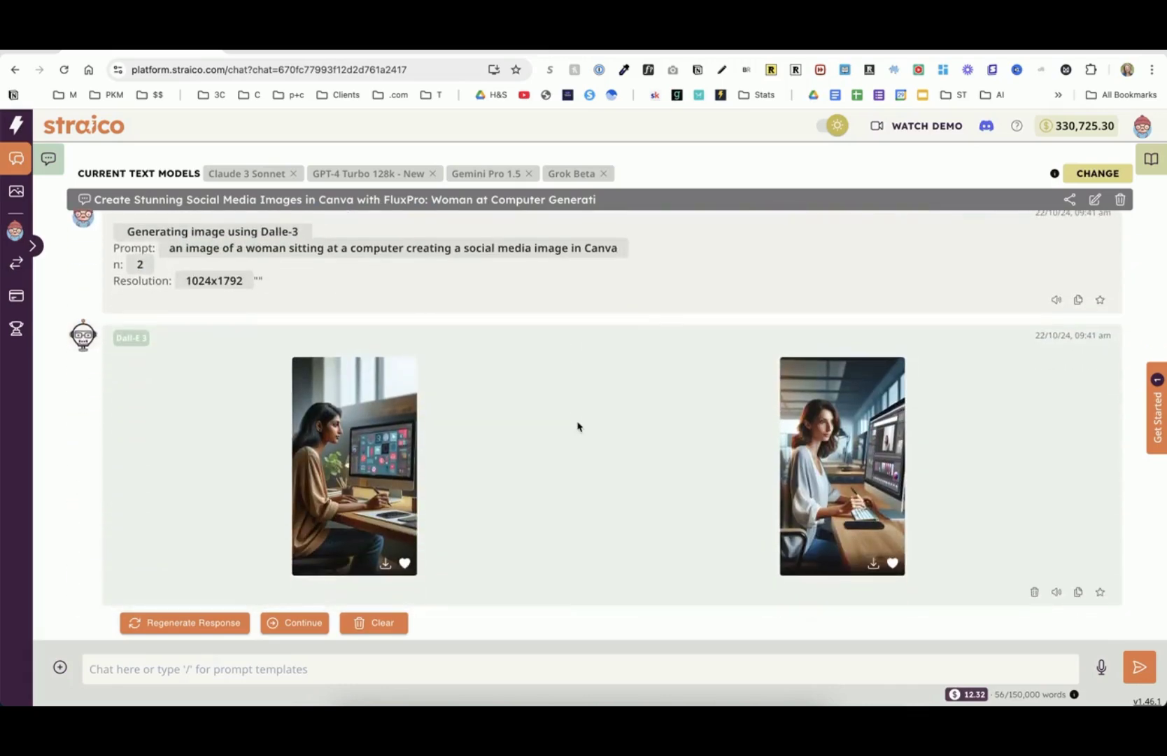
scroll(578, 427, "up", 5)
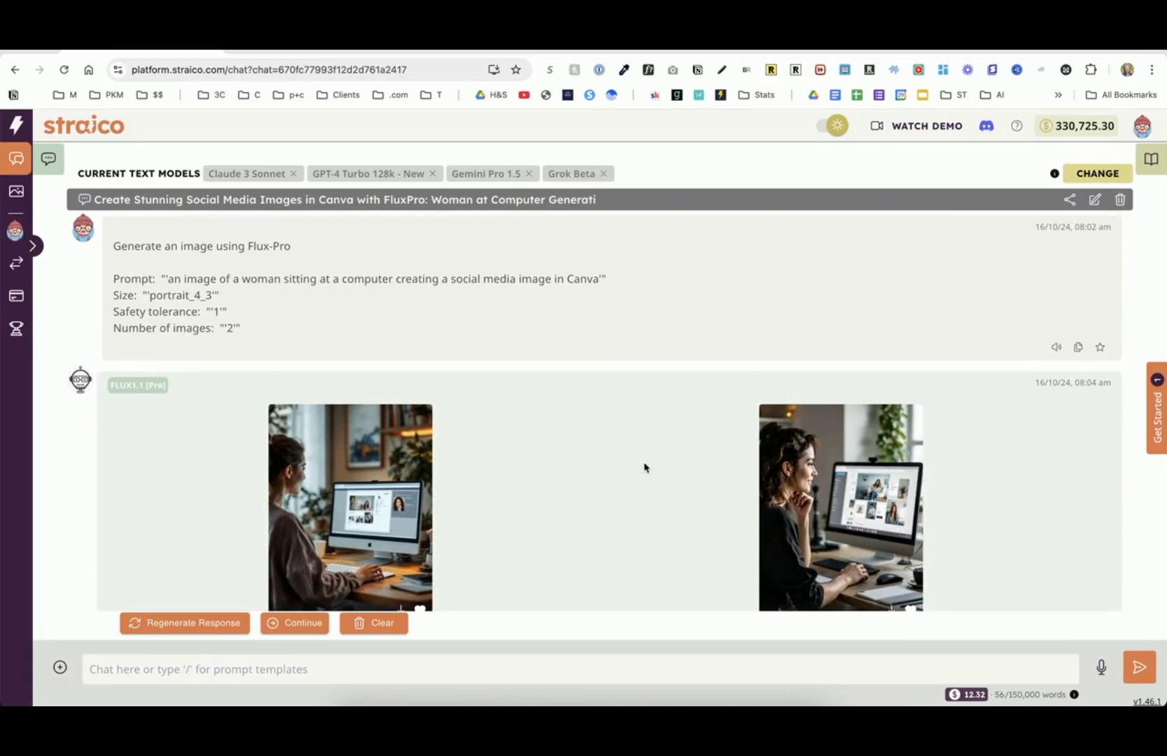
scroll(671, 462, "down", 2)
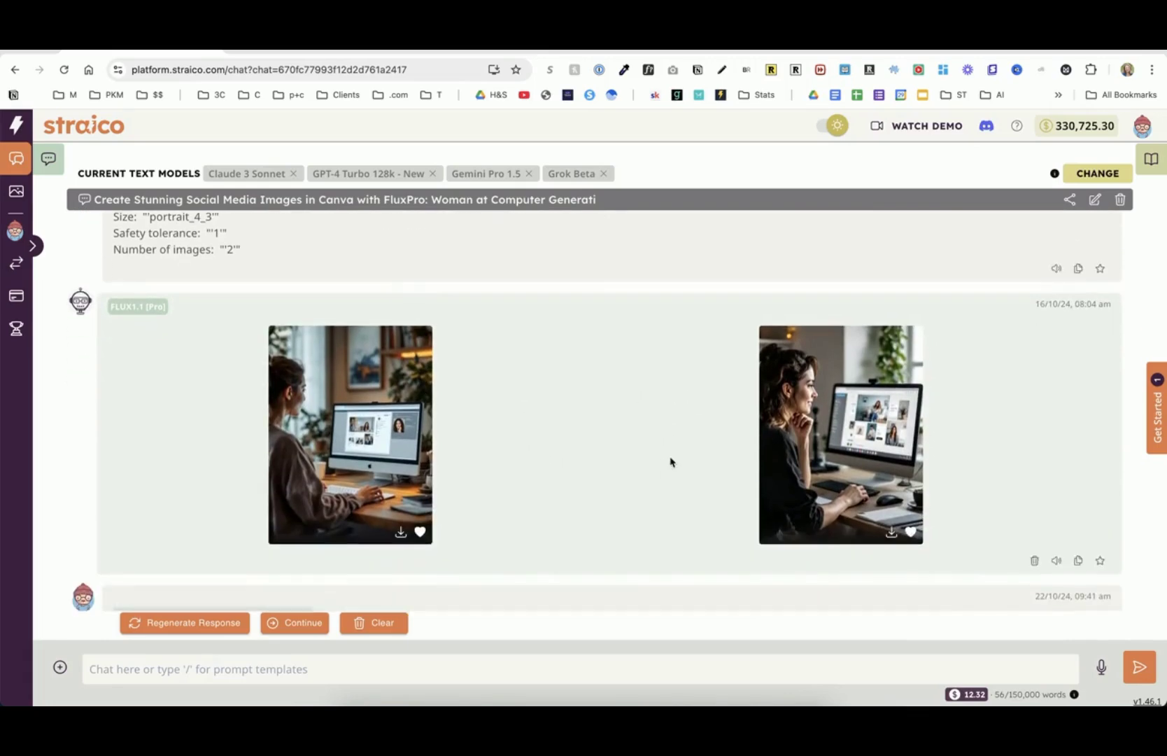
left_click(50, 163)
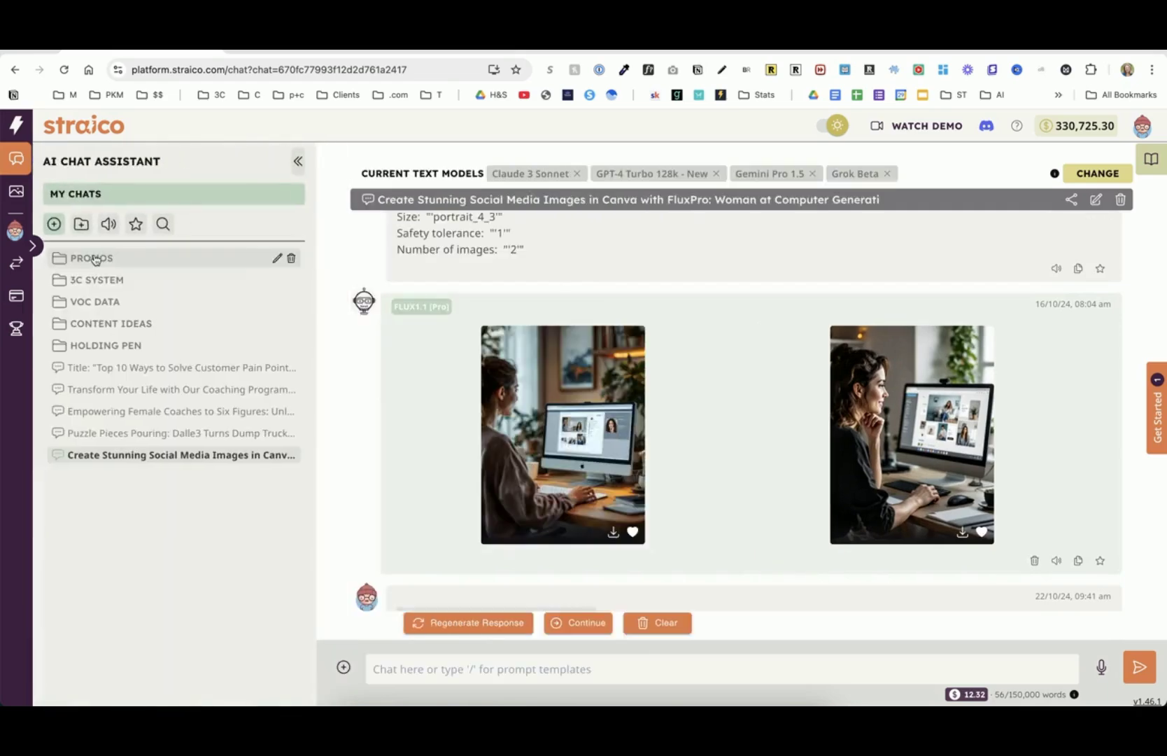
Open the Puzzle Pieces Pouring dump-truck chat full-width and scroll through the Dall-E 3 images
left_click(142, 435)
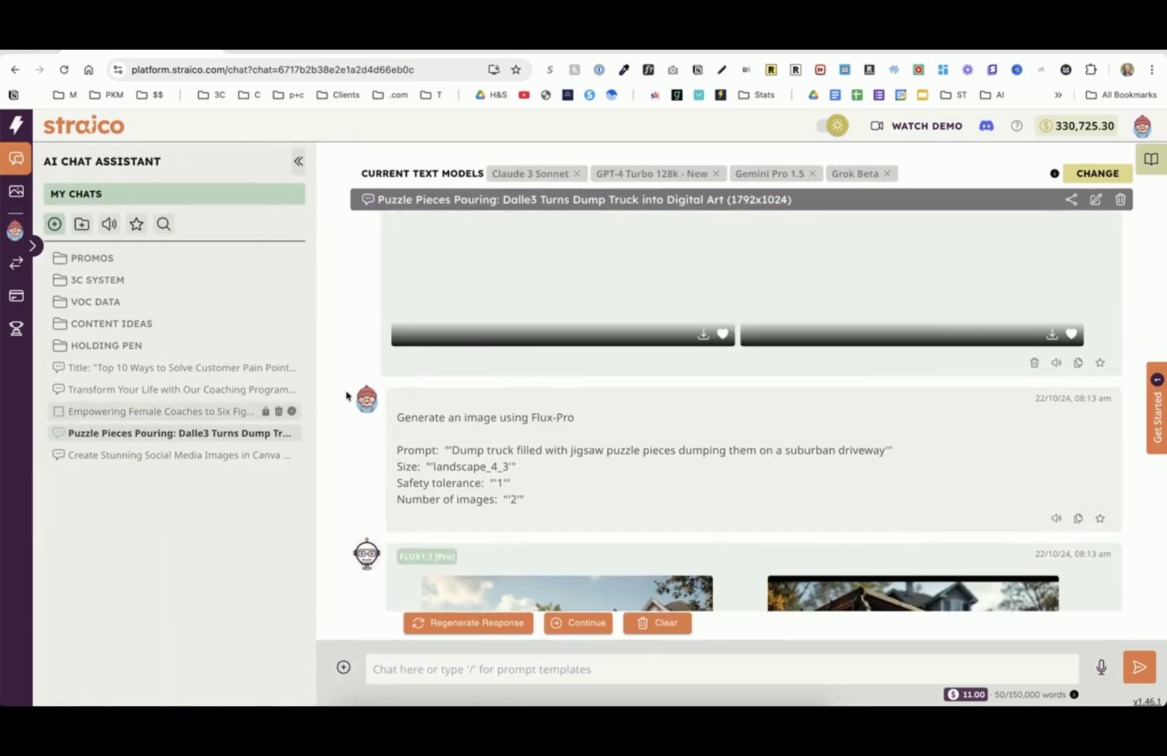
scroll(539, 325, "up", 3)
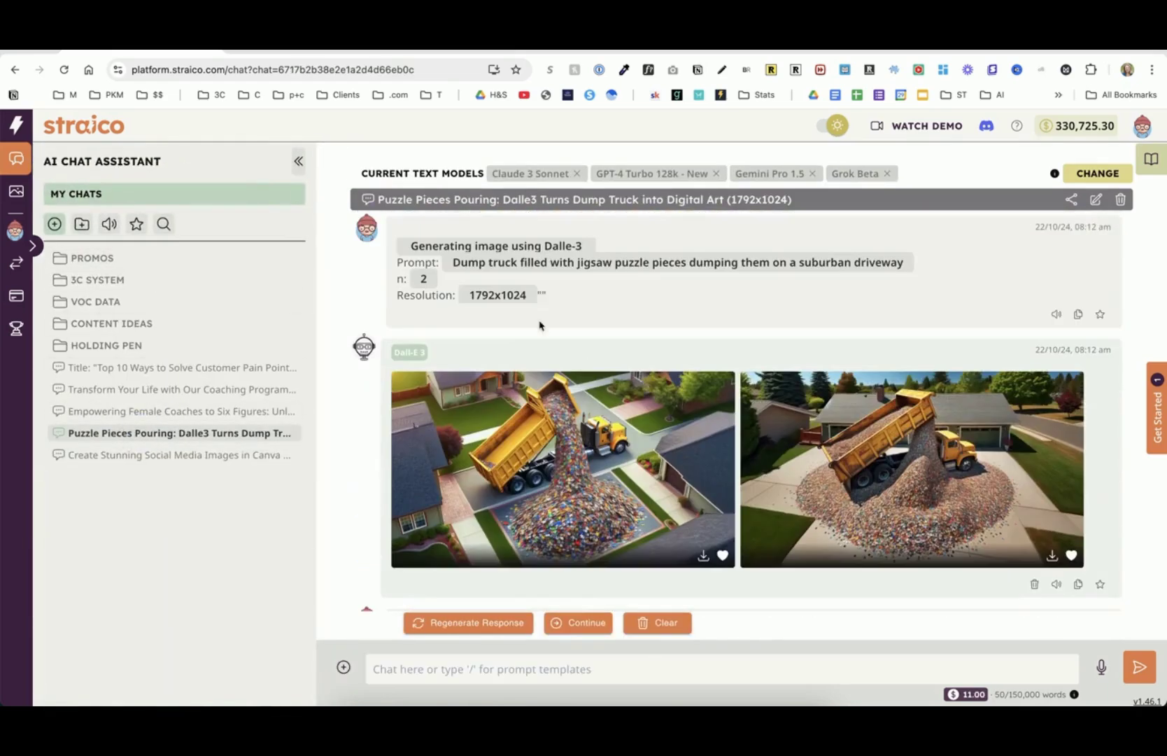
left_click(299, 162)
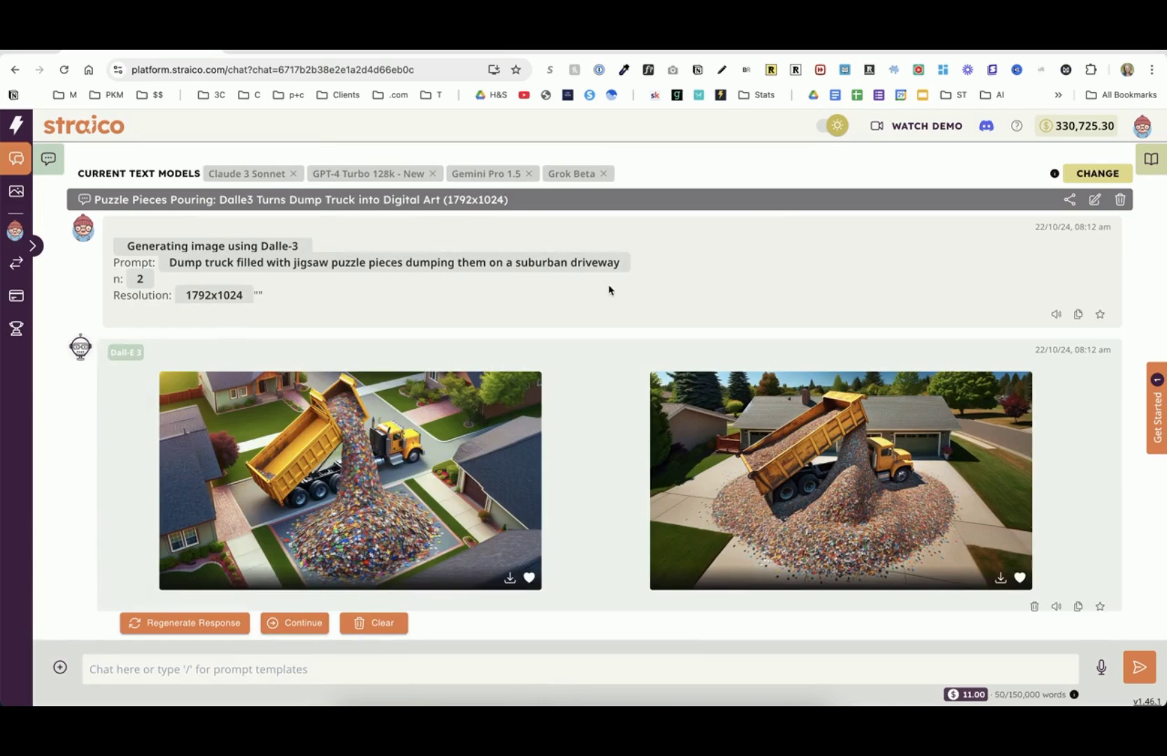
scroll(609, 289, "down", 1)
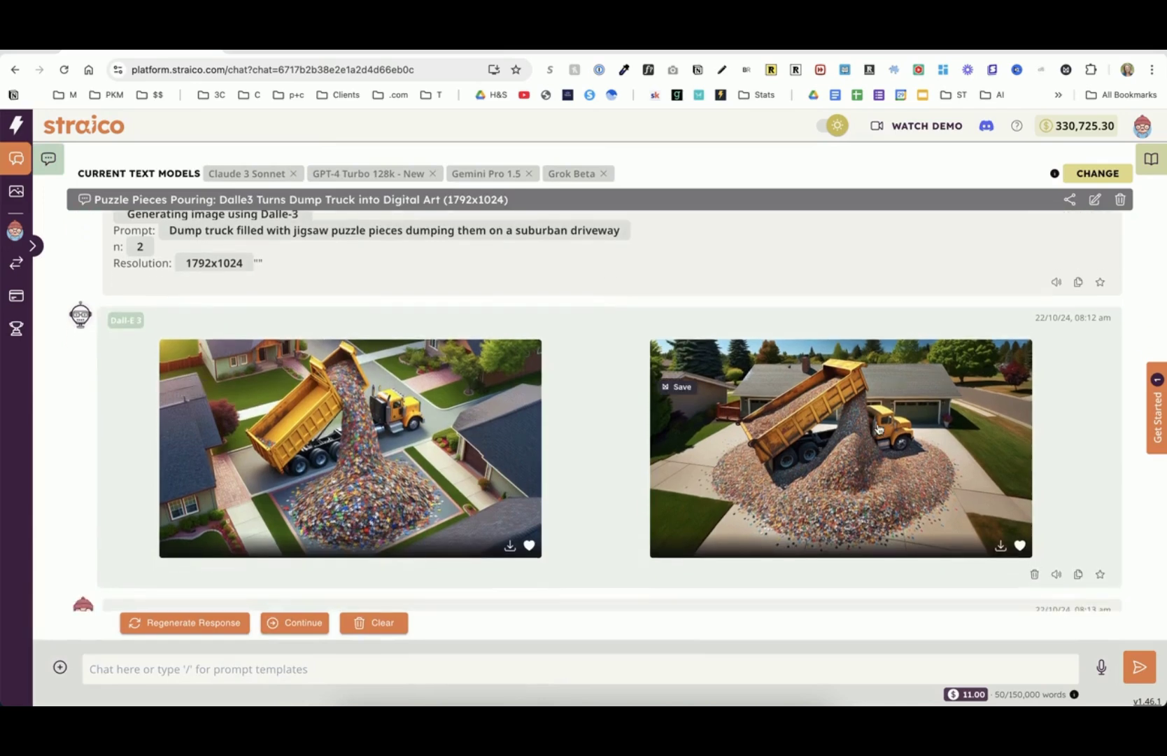
scroll(480, 401, "down", 5)
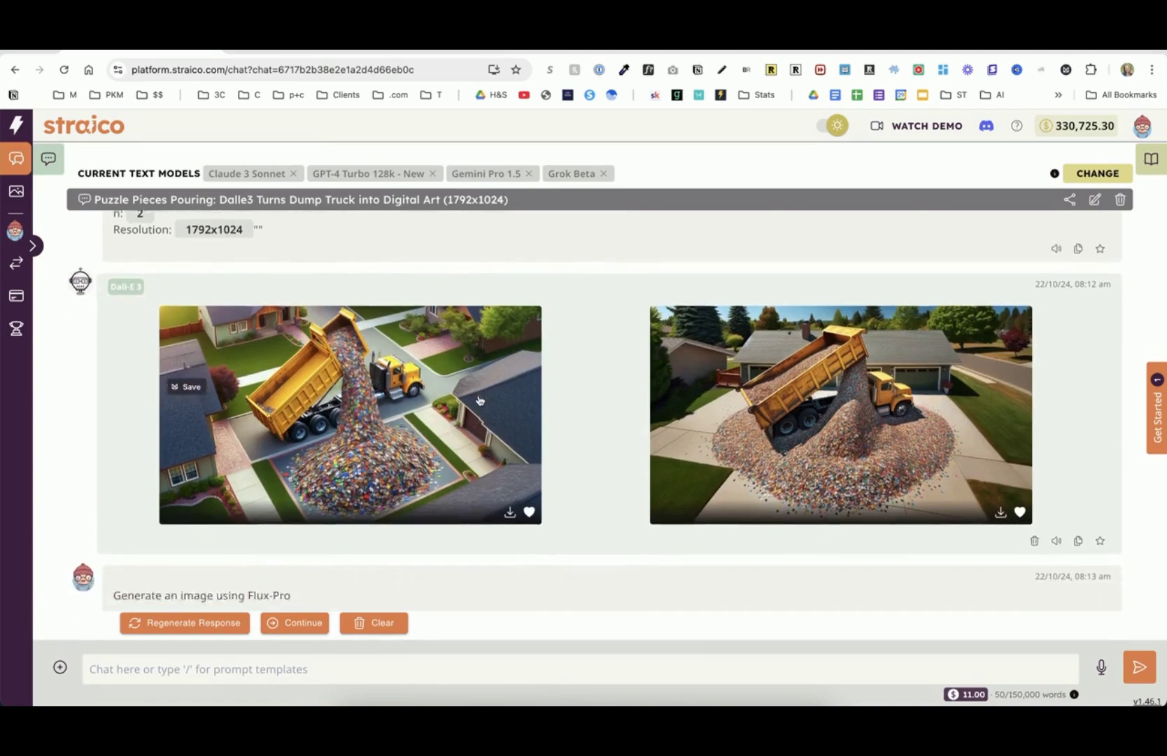
scroll(479, 400, "down", 3)
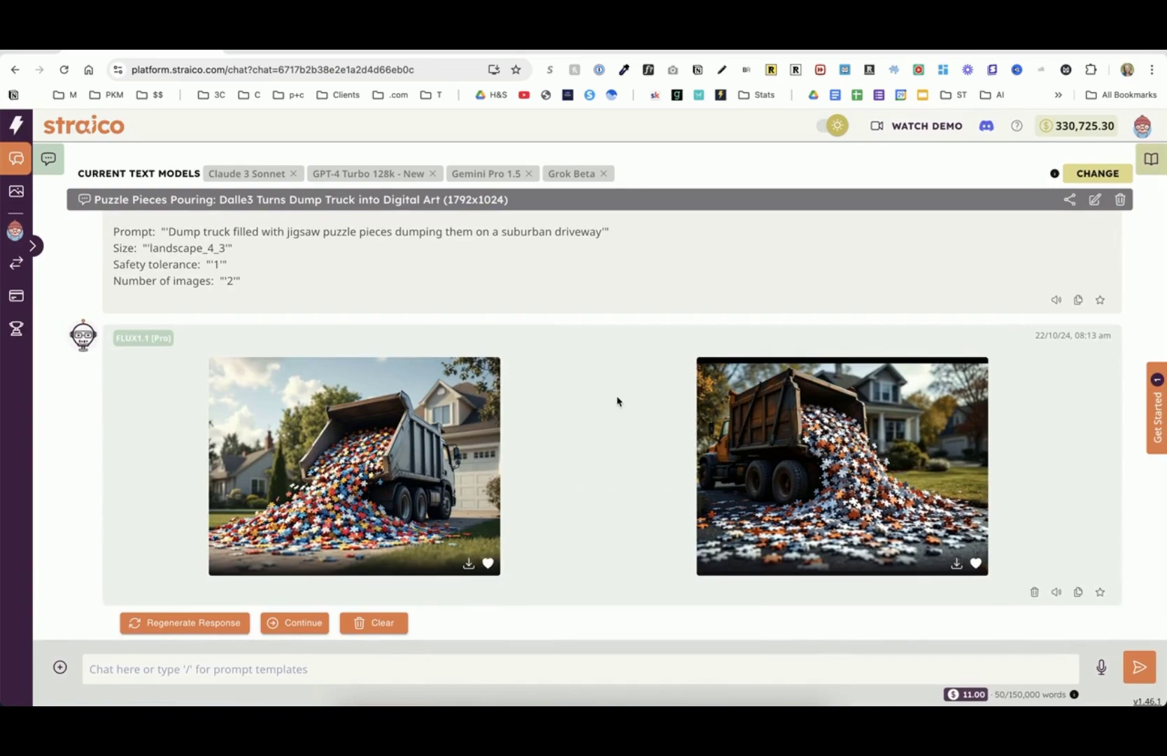
scroll(617, 401, "up", 8)
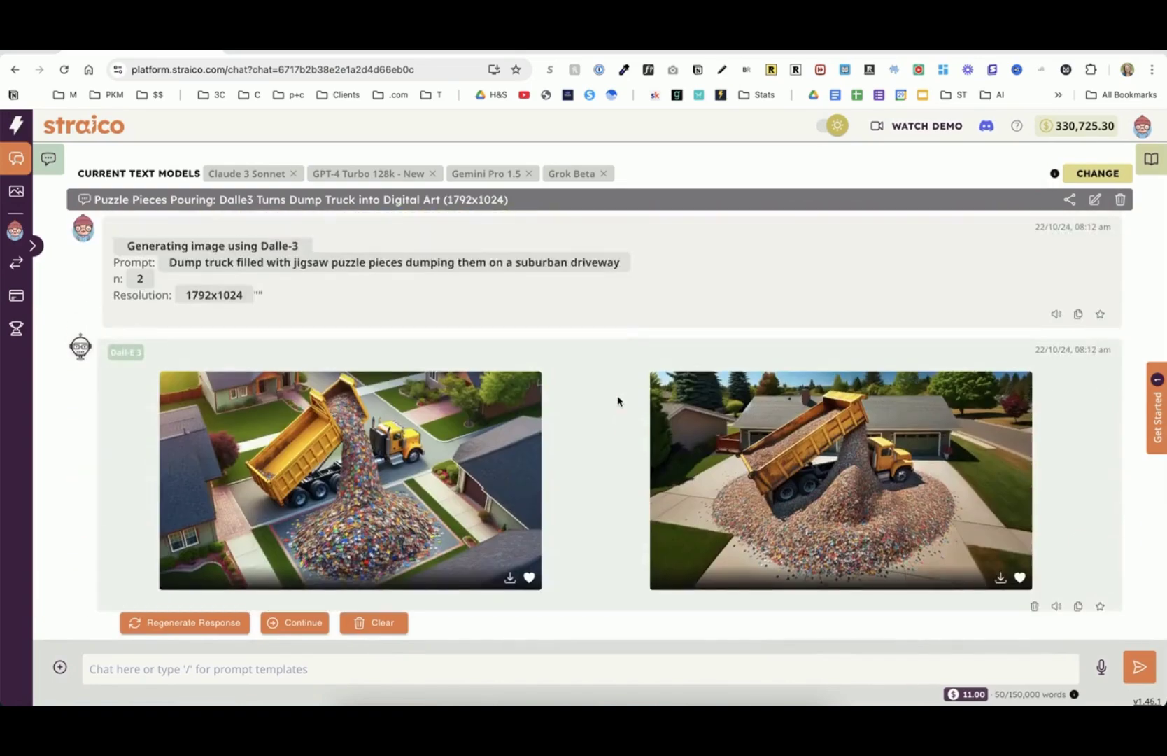
scroll(617, 401, "down", 2)
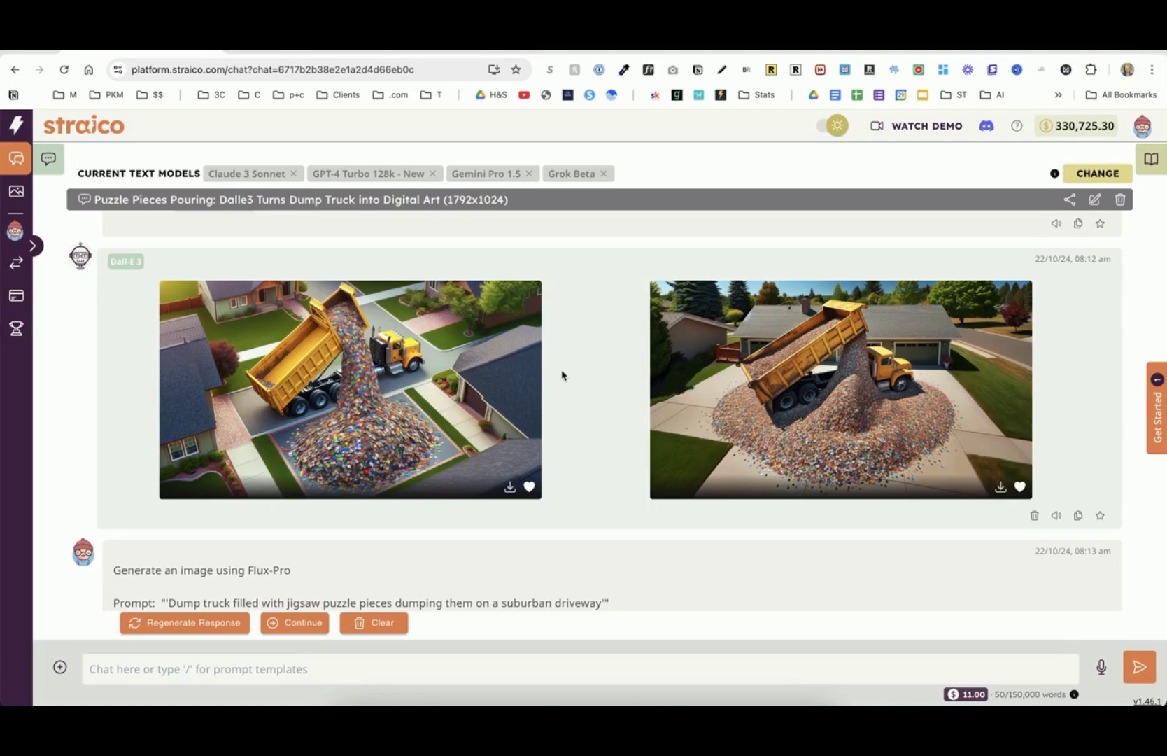
Scroll on through the Flux-Pro image results, then reopen the saved-chat list
scroll(563, 375, "down", 2)
scroll(563, 376, "down", 3)
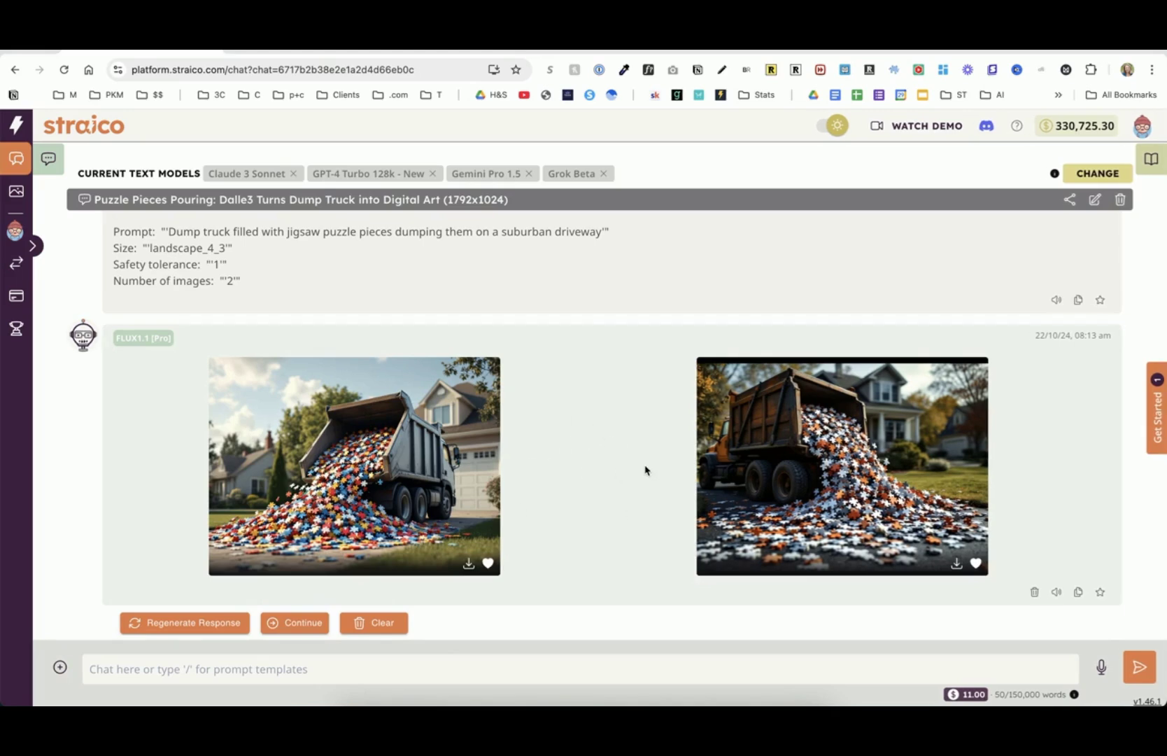
scroll(645, 470, "up", 5)
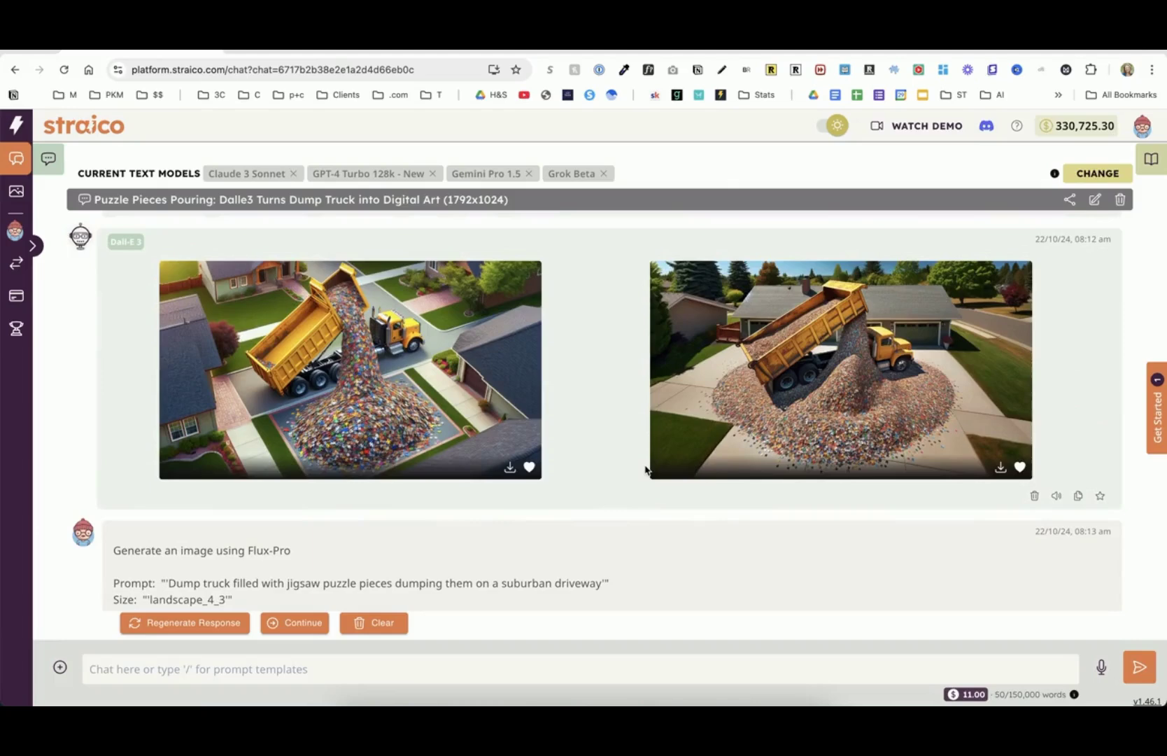
scroll(645, 470, "down", 1)
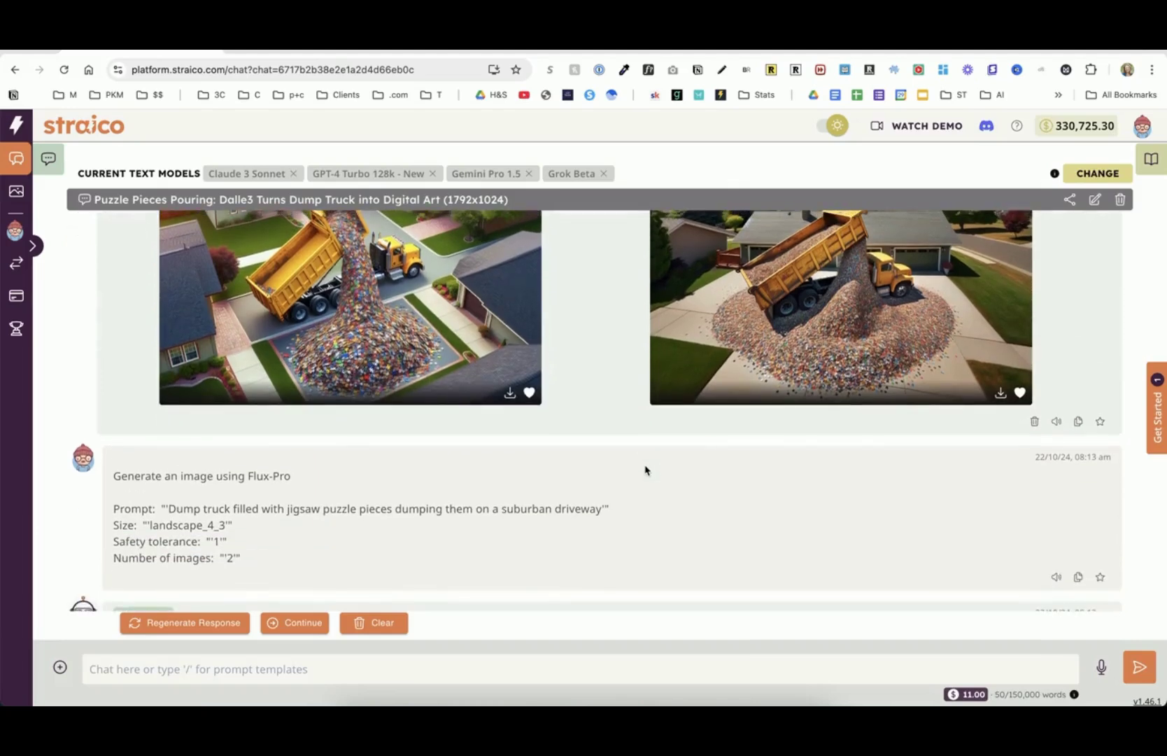
scroll(645, 470, "down", 1)
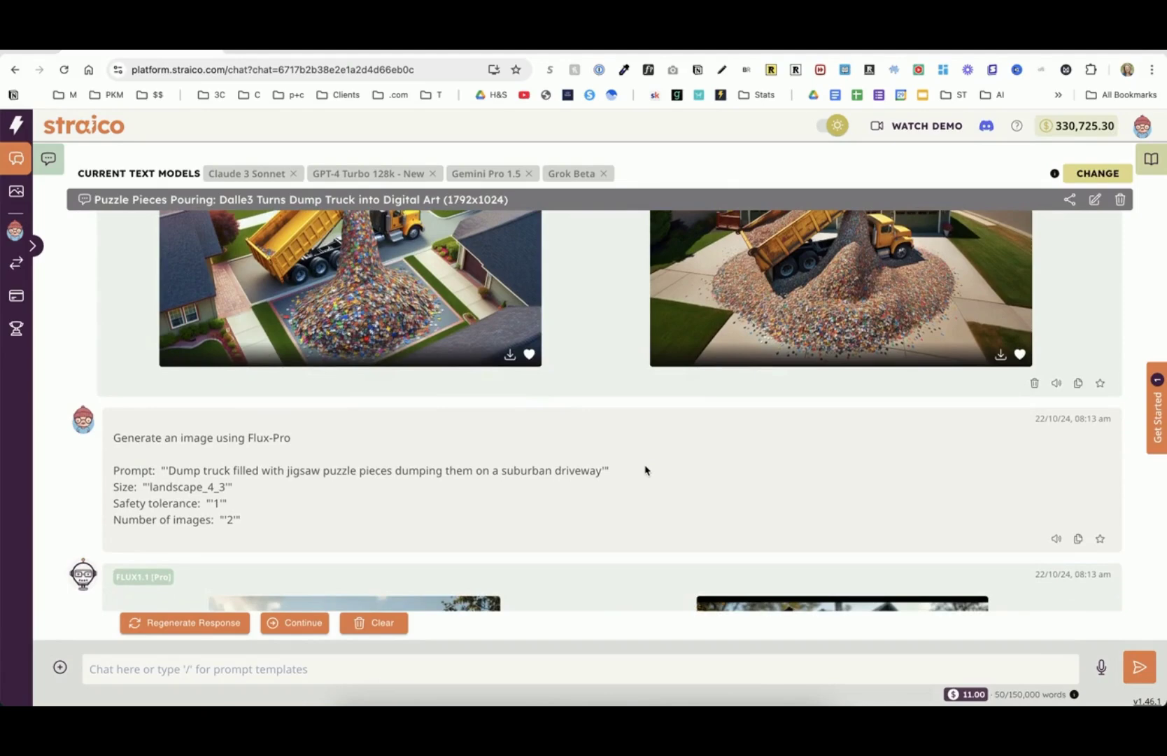
scroll(646, 470, "up", 4)
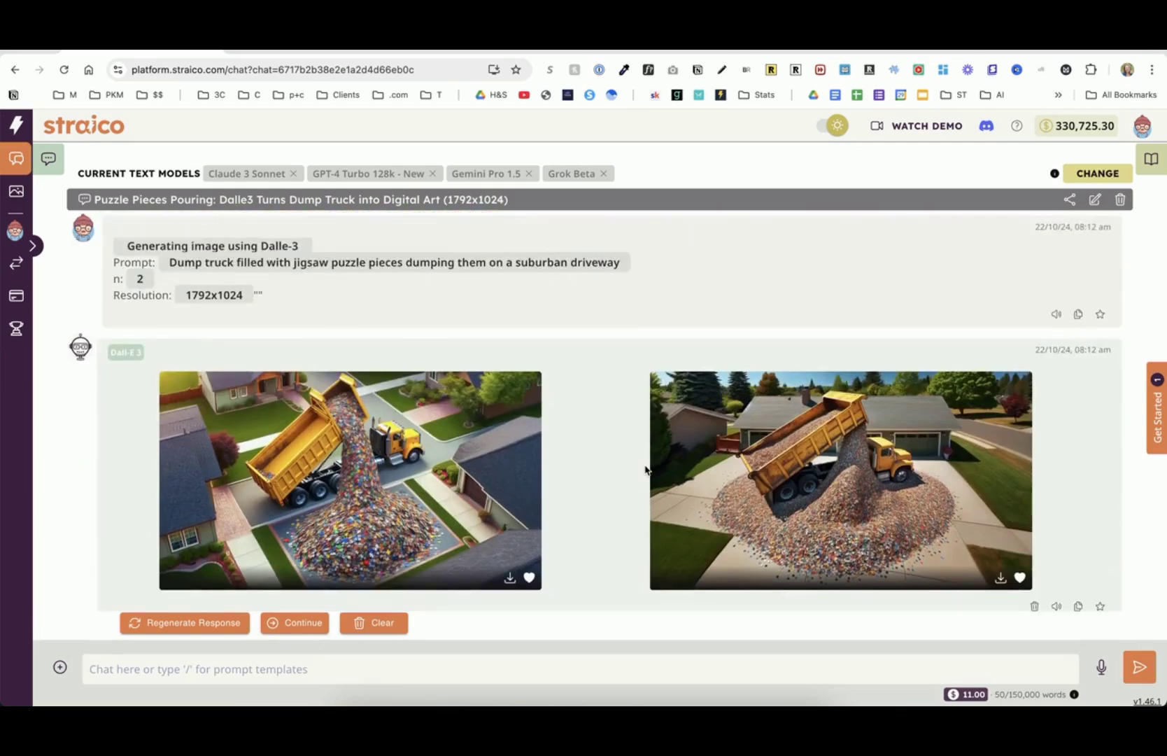
left_click(49, 159)
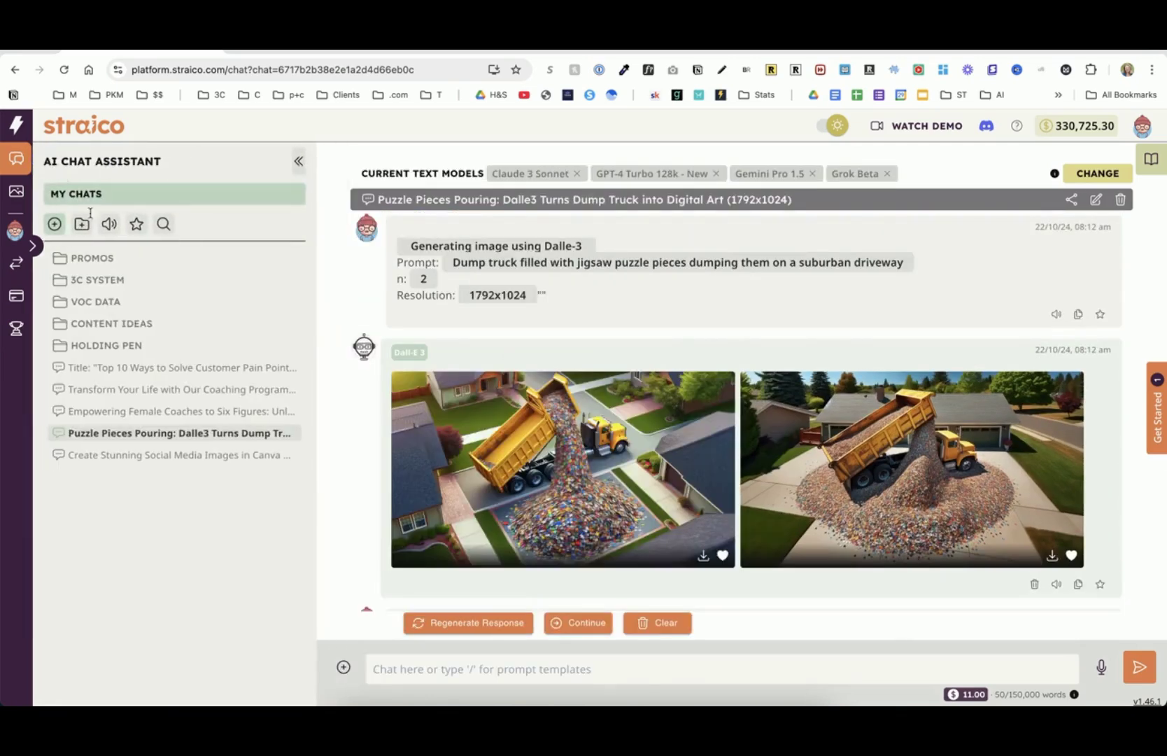
Open the 'Empowering Female Coaches to Six Figures' chat full-width and scroll up to the welcome-email prompt
left_click(117, 413)
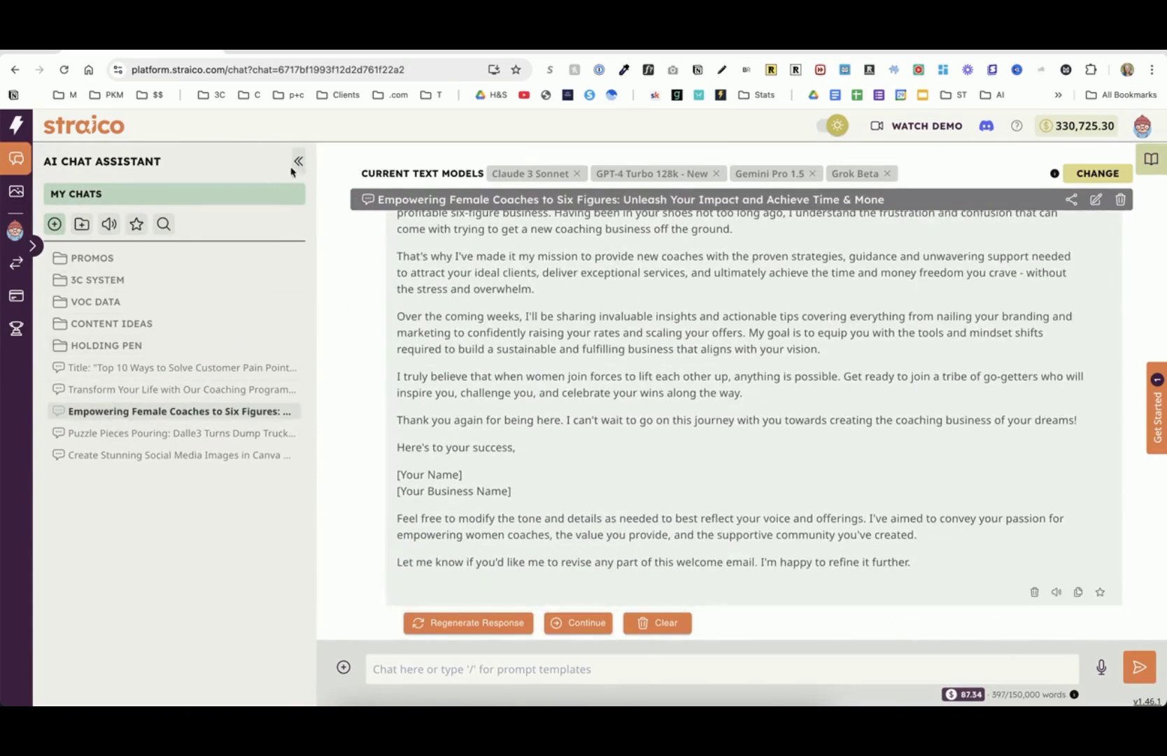
left_click(298, 162)
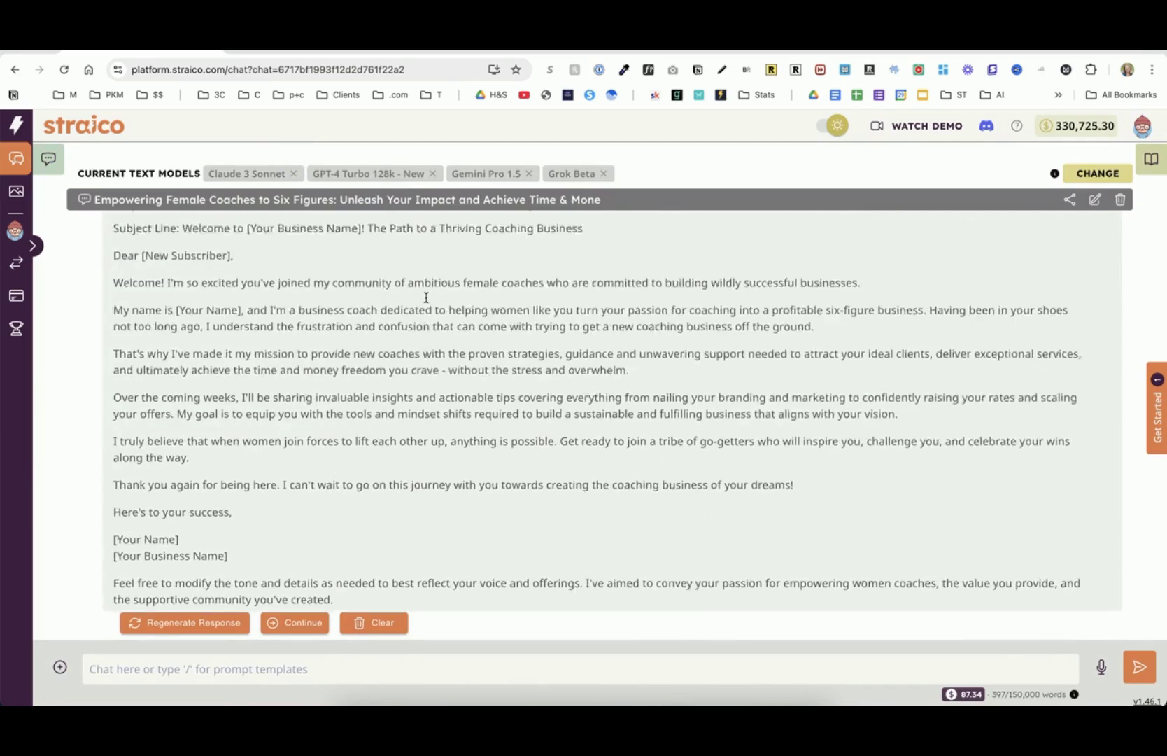
scroll(426, 297, "up", 3)
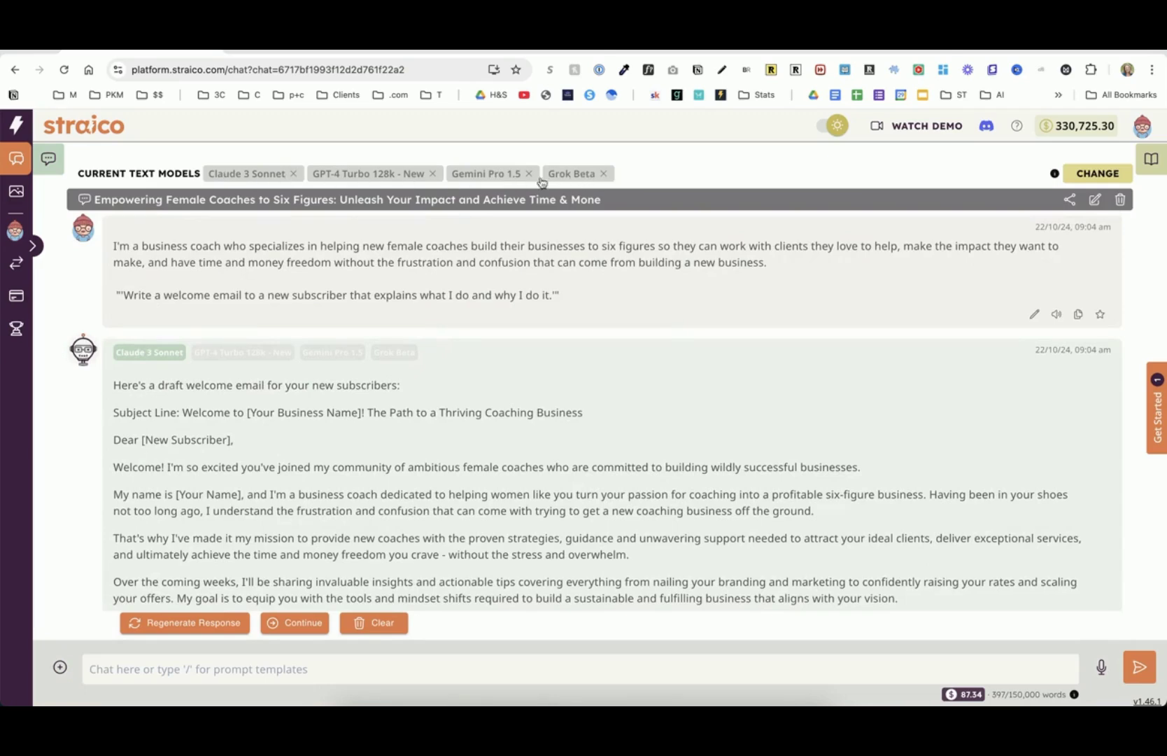
Review the text-model list with Claude 3 Sonnet, Gemini Pro 1.5 and Grok Beta ticked, closing it unchanged
left_click(1088, 179)
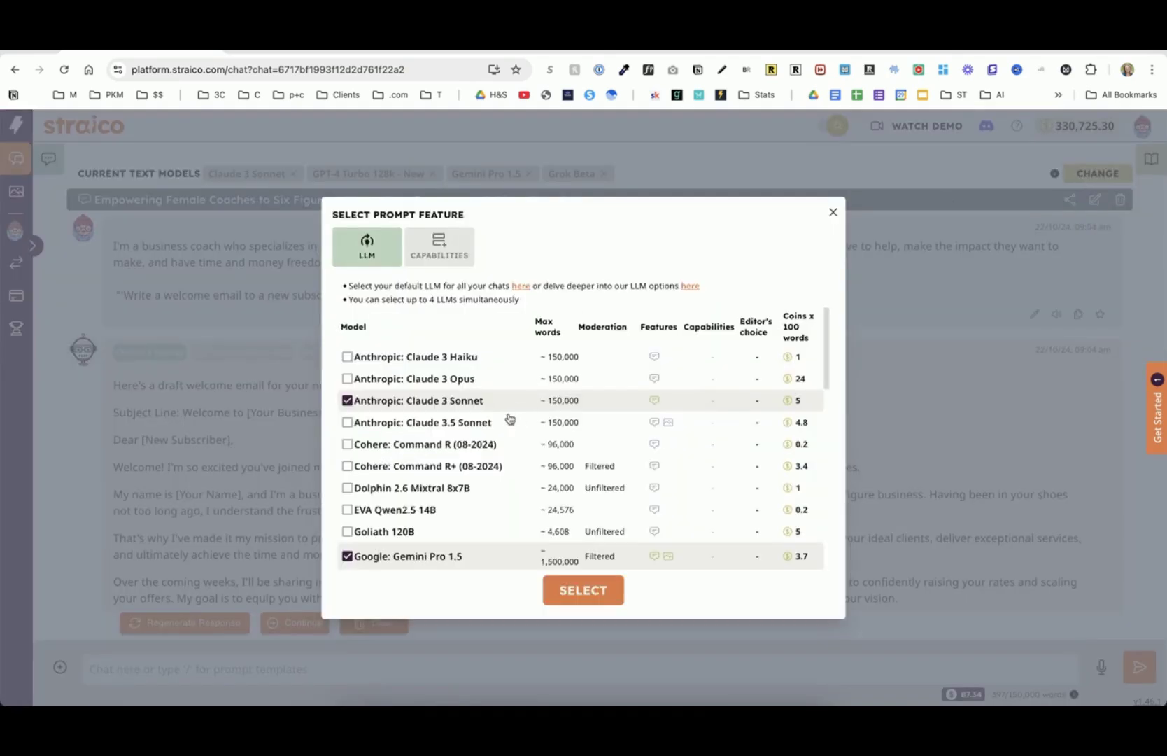
scroll(461, 443, "down", 5)
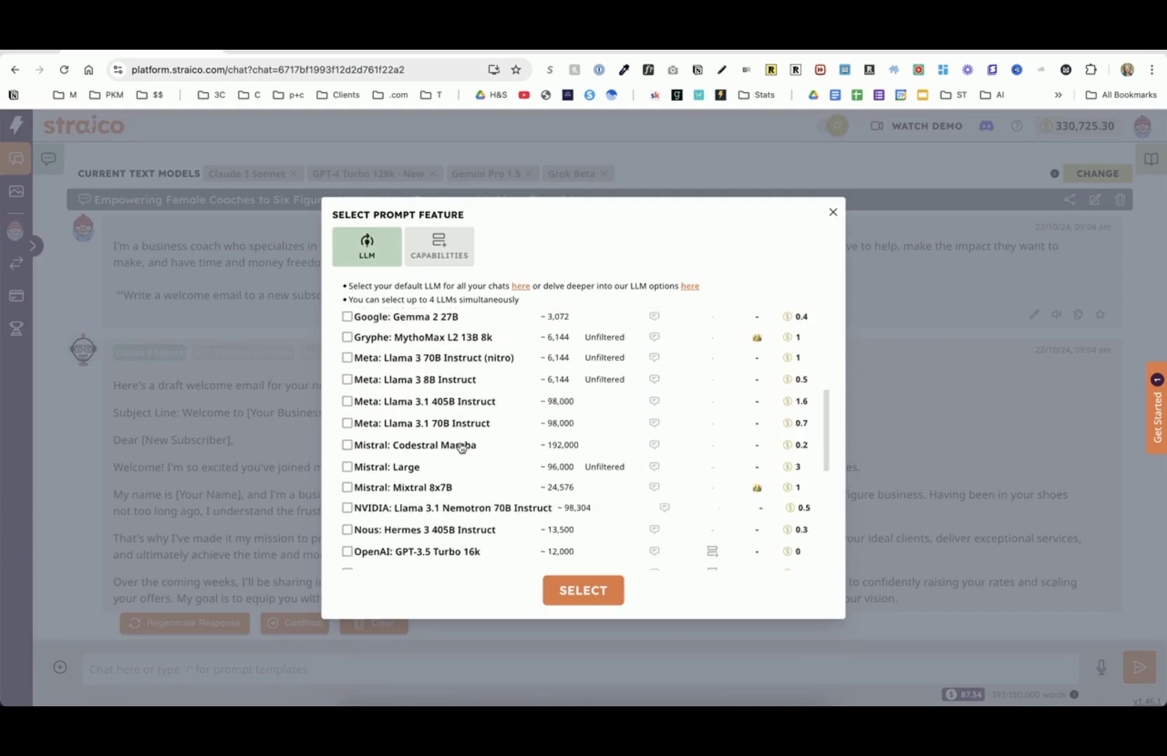
scroll(461, 447, "down", 4)
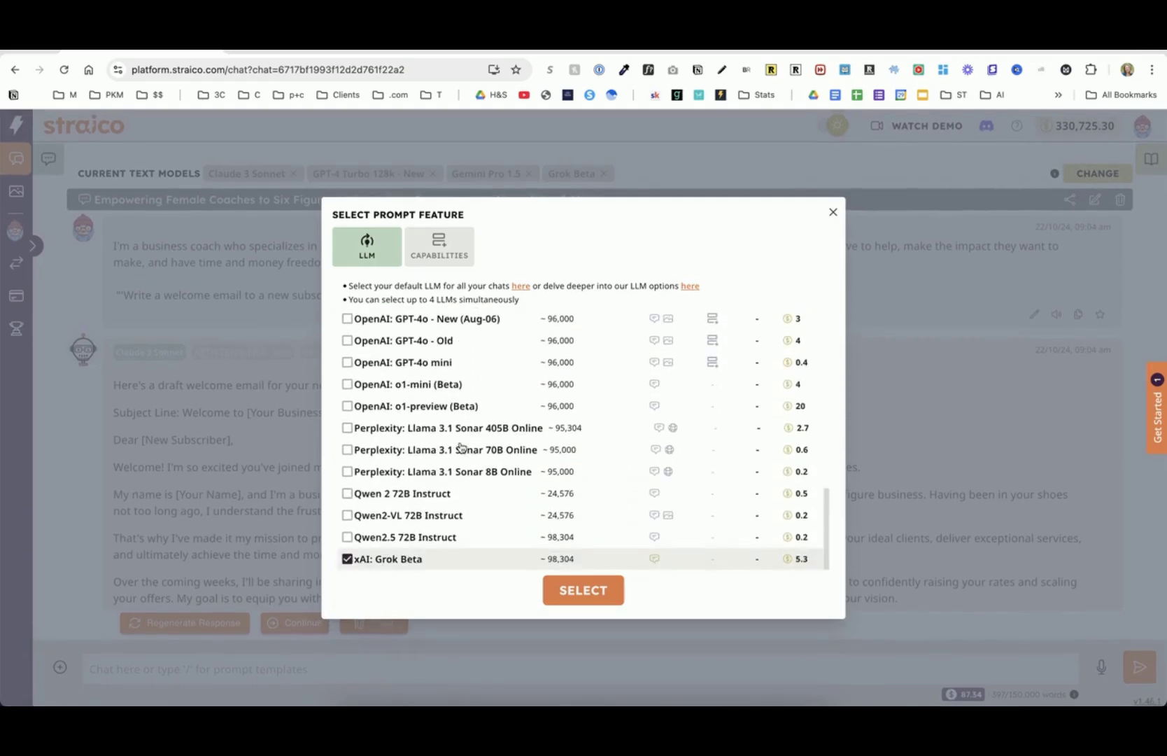
scroll(461, 448, "up", 2)
scroll(461, 448, "up", 7)
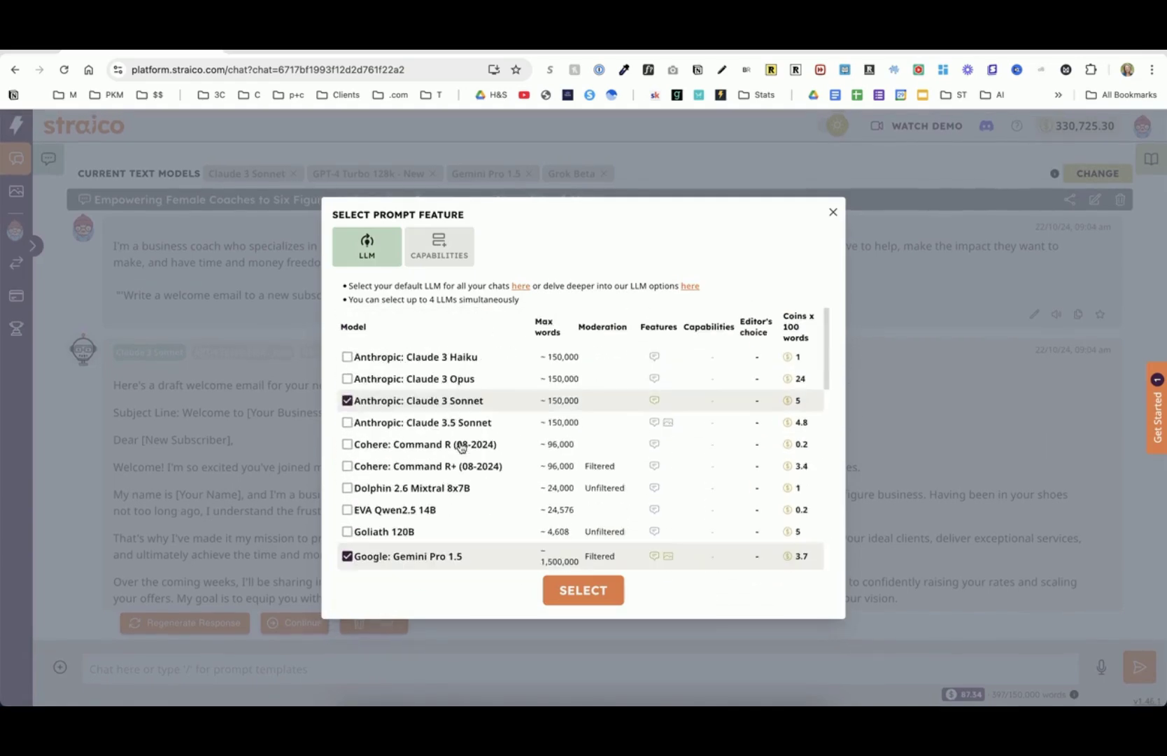
left_click(832, 214)
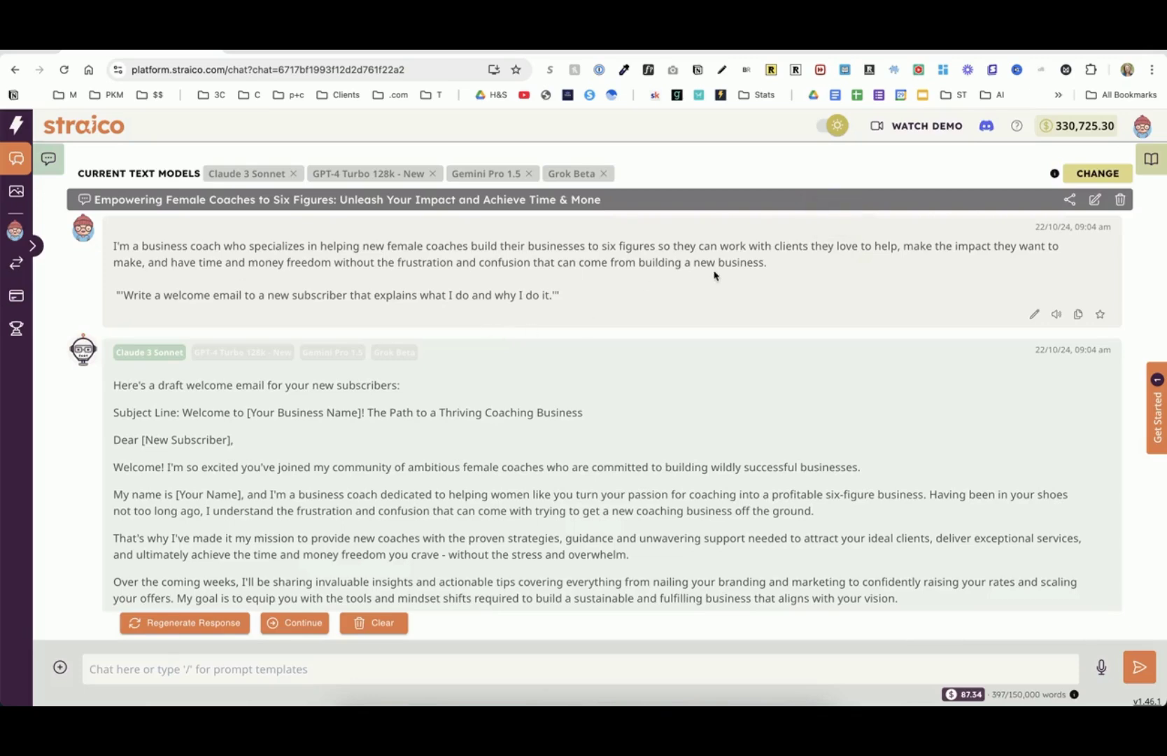
View the GPT-4 Turbo, Gemini Pro 1.5 and Grok Beta versions of the welcome email
scroll(500, 430, "down", 2)
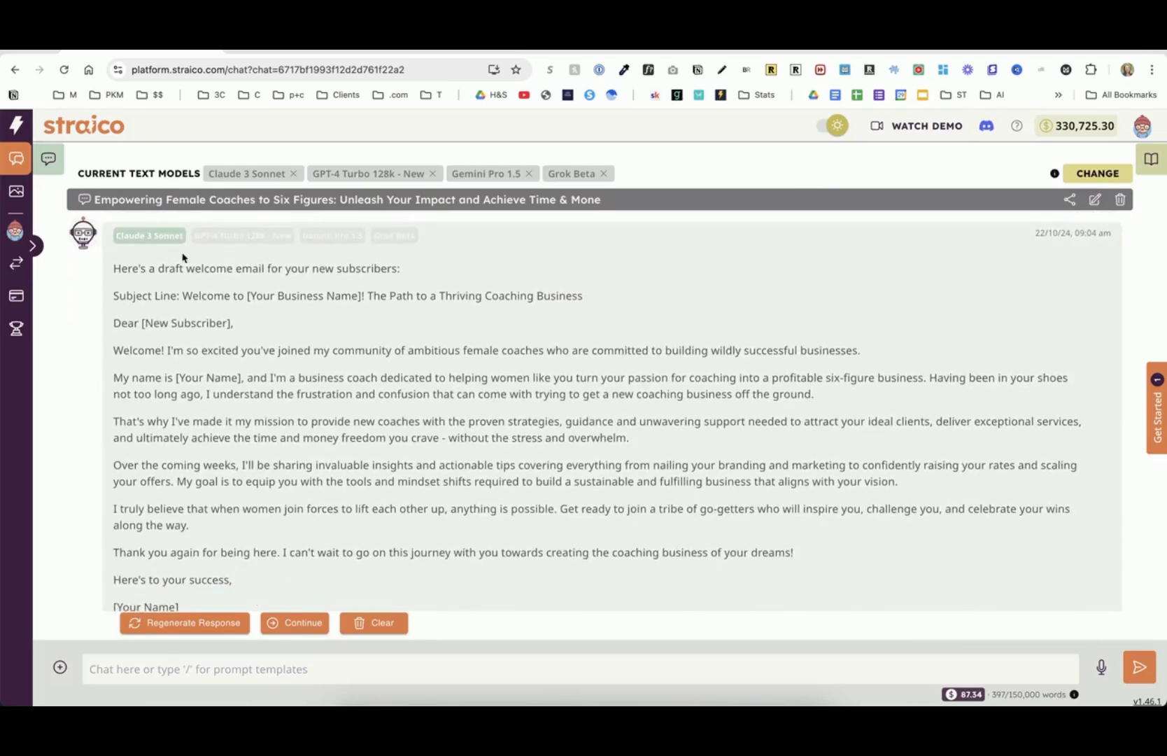
left_click(227, 238)
left_click(361, 239)
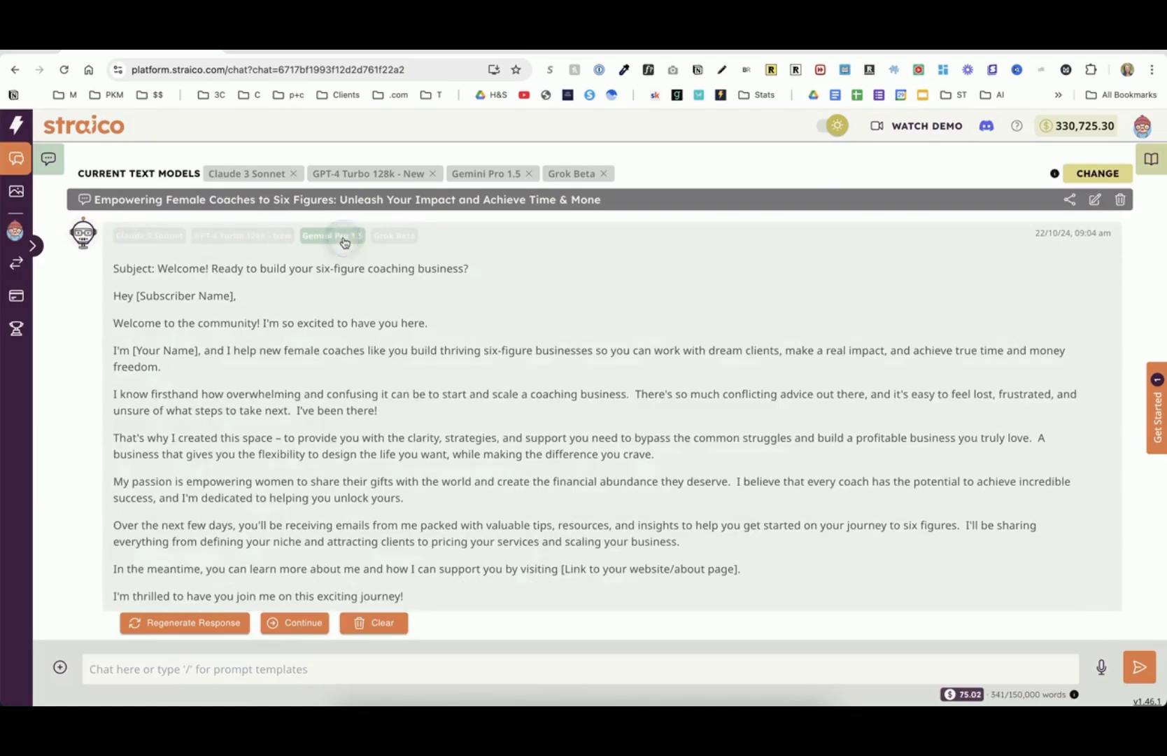
left_click(392, 238)
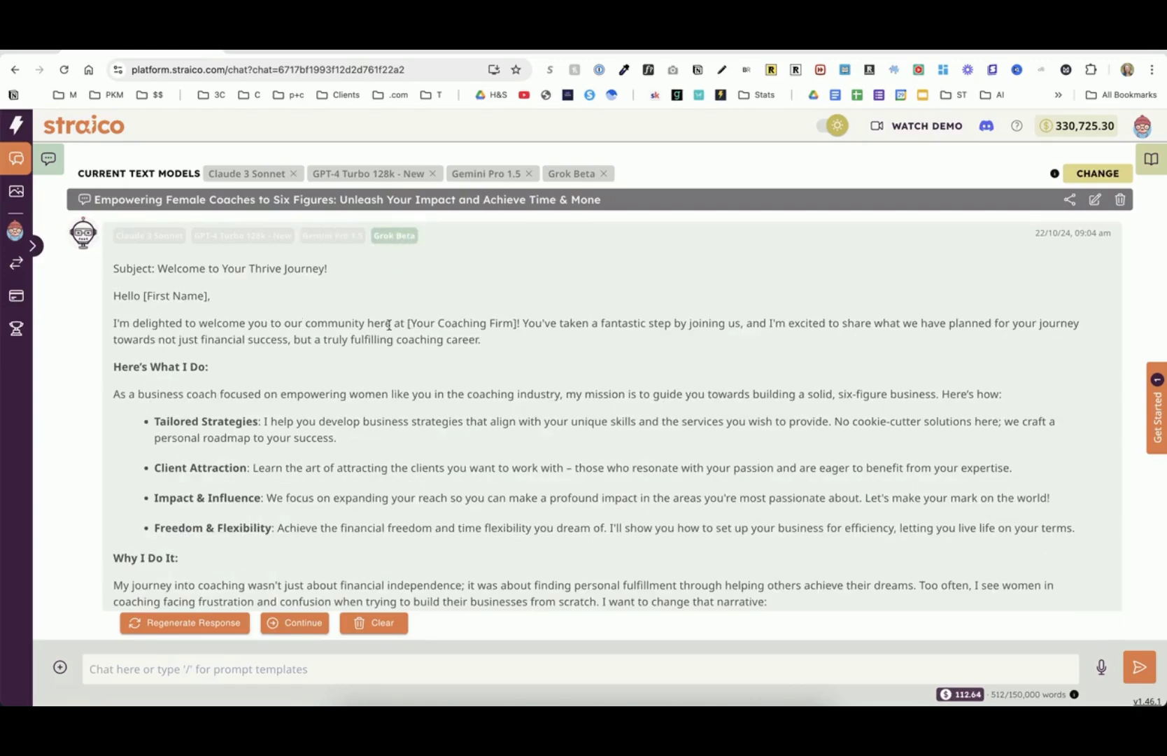
Switch back to Claude 3 Sonnet's welcome email and scroll up to the request above it
scroll(388, 324, "up", 1)
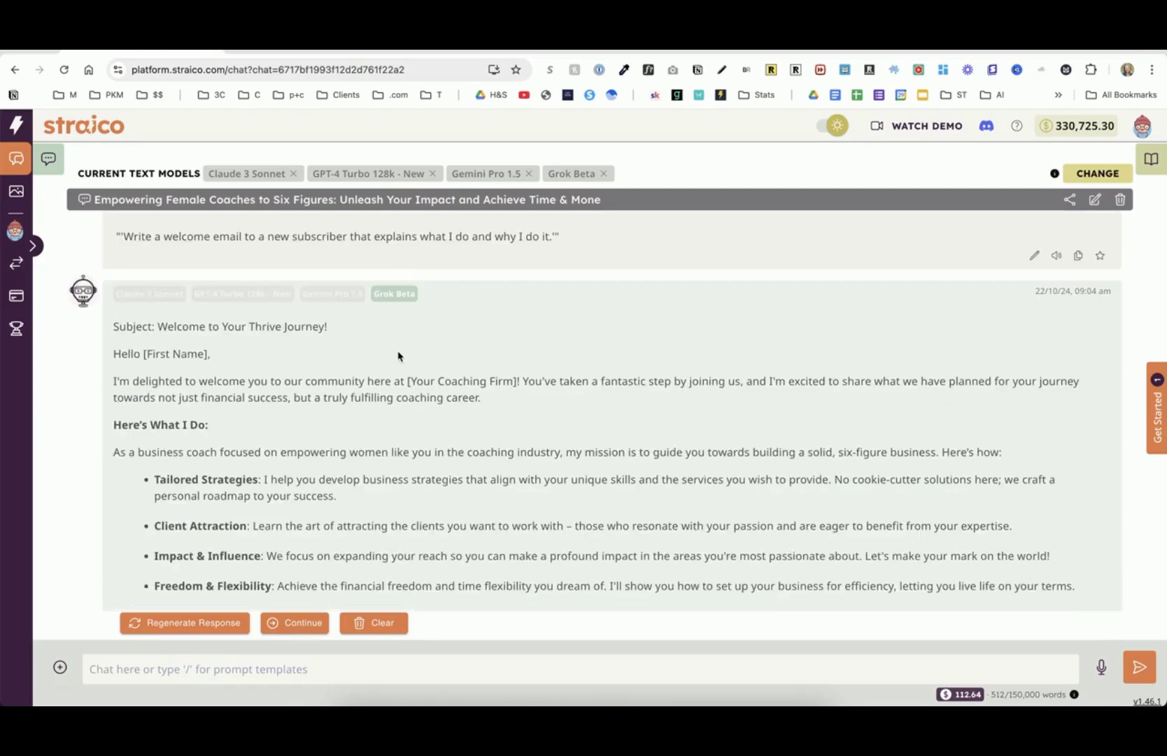
left_click(143, 299)
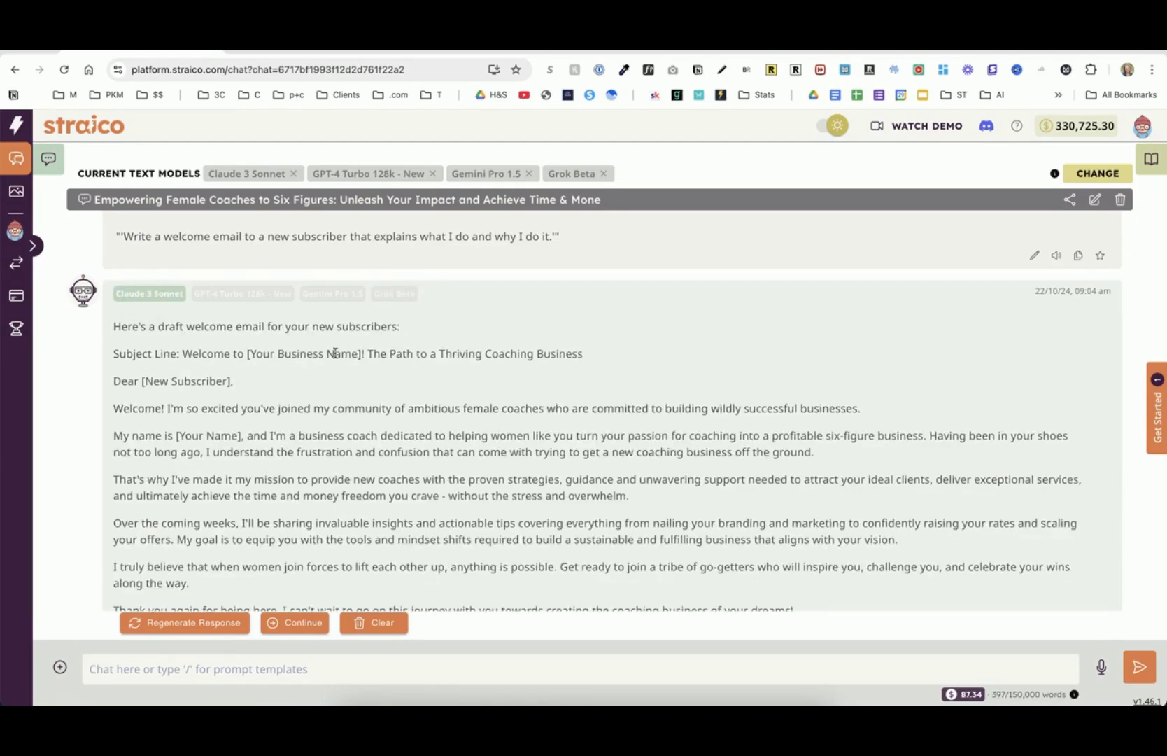
scroll(335, 353, "up", 1)
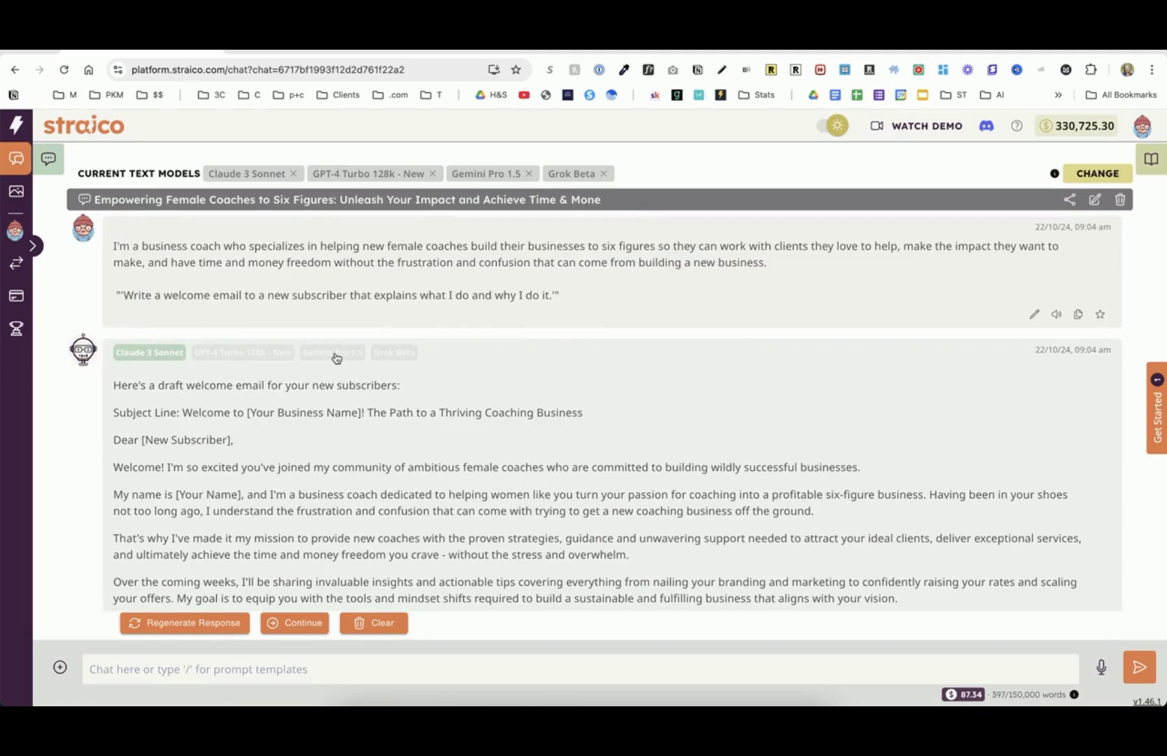
scroll(336, 359, "down", 3)
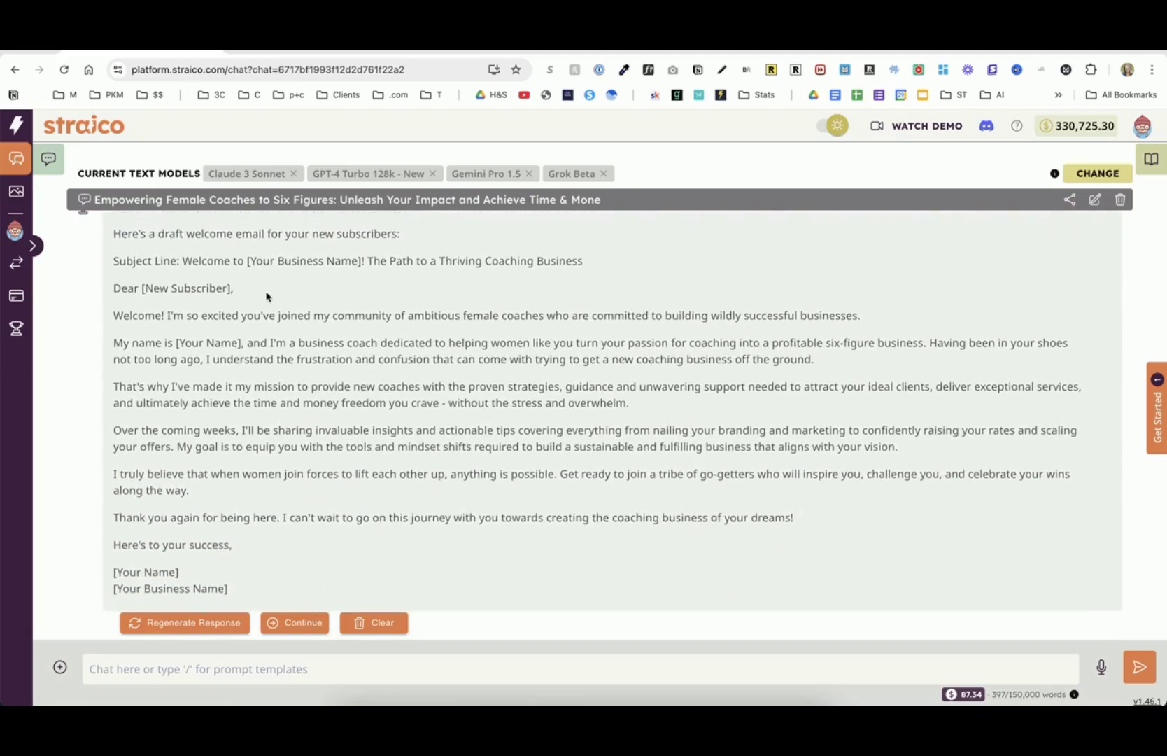
scroll(266, 297, "up", 1)
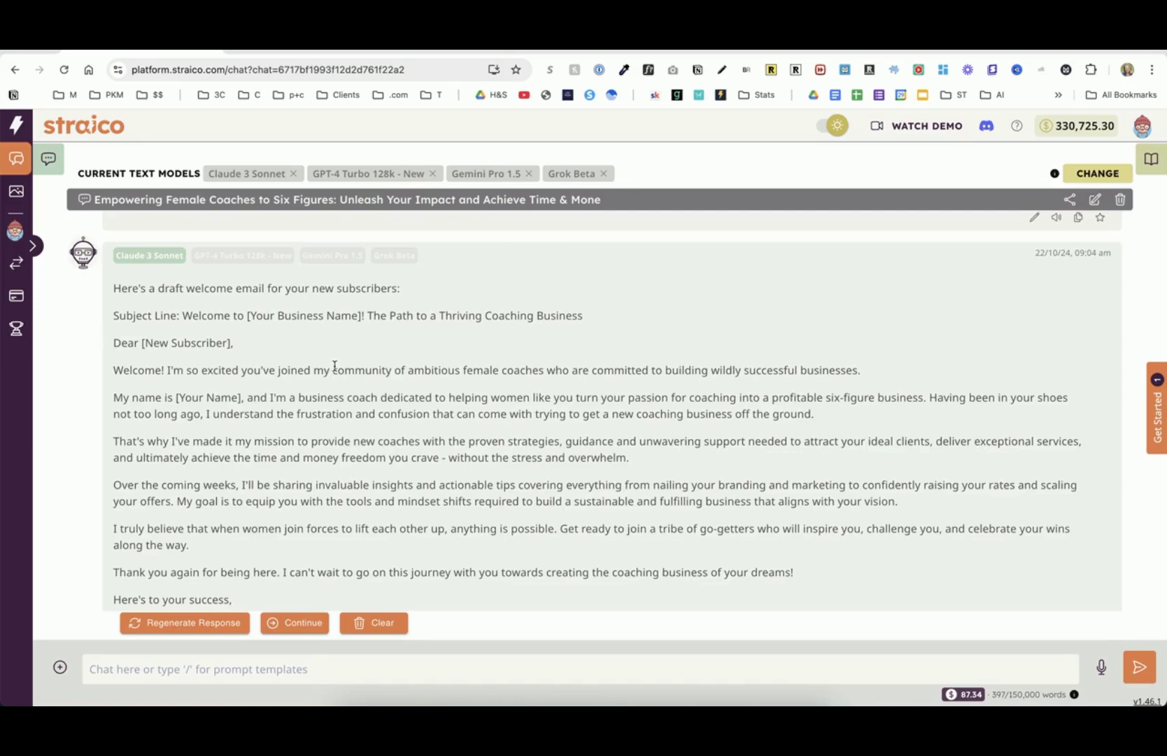
scroll(294, 359, "up", 2)
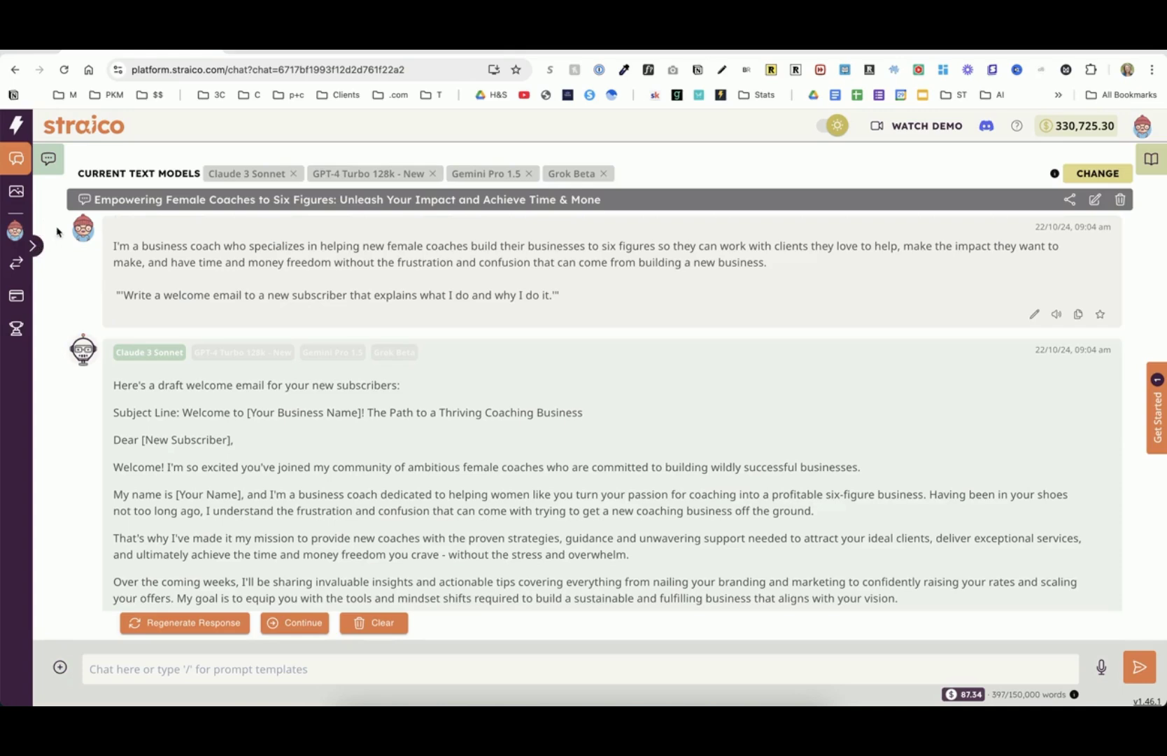
Open the 'Transform Your Life…' sales-page chat from My Chats and scroll up to its prompt
left_click(47, 158)
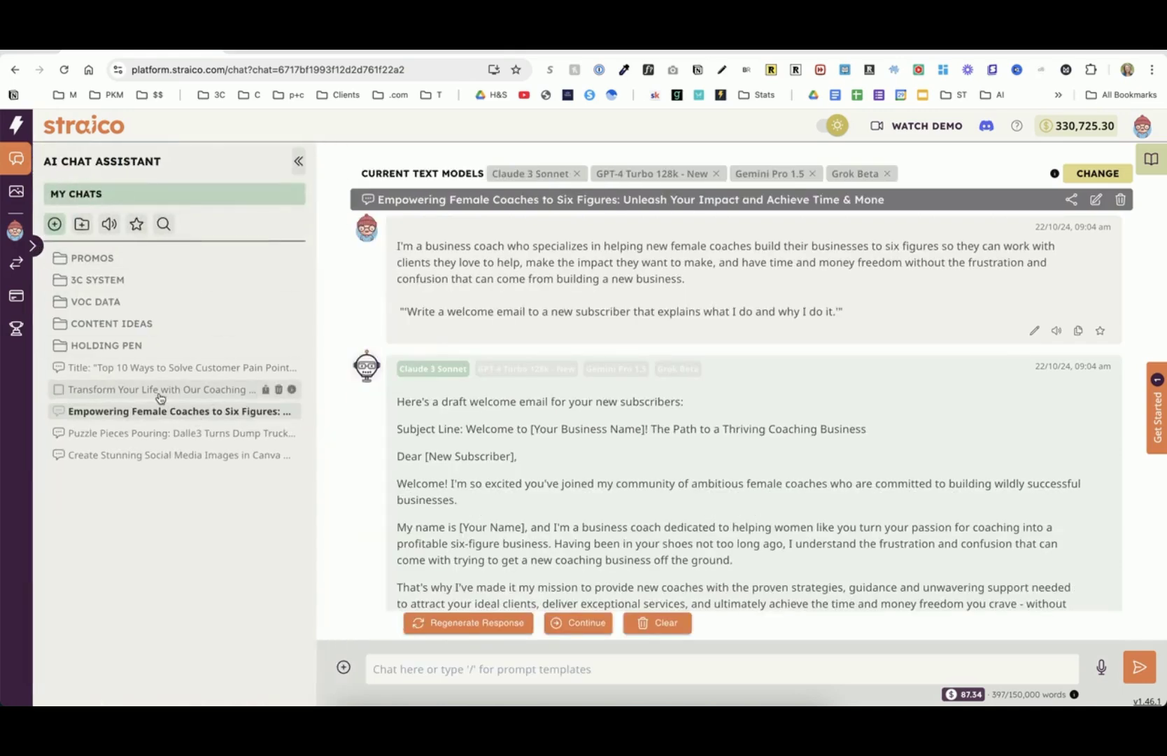
left_click(160, 396)
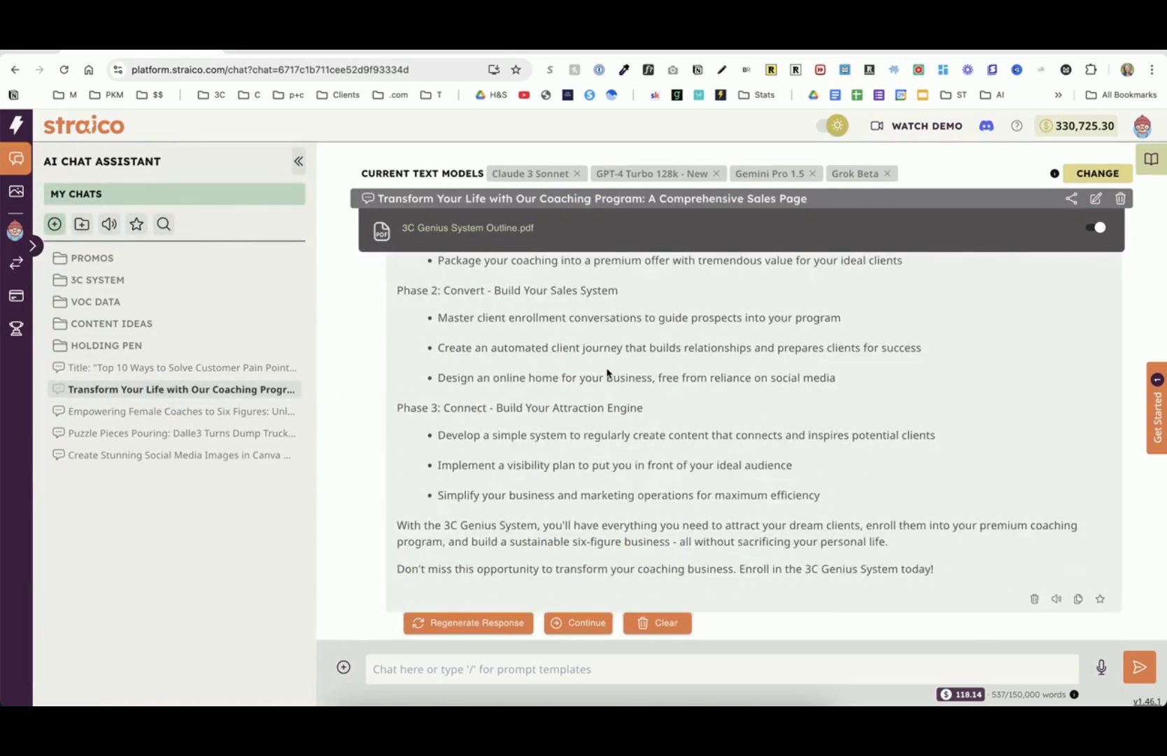
scroll(608, 373, "up", 5)
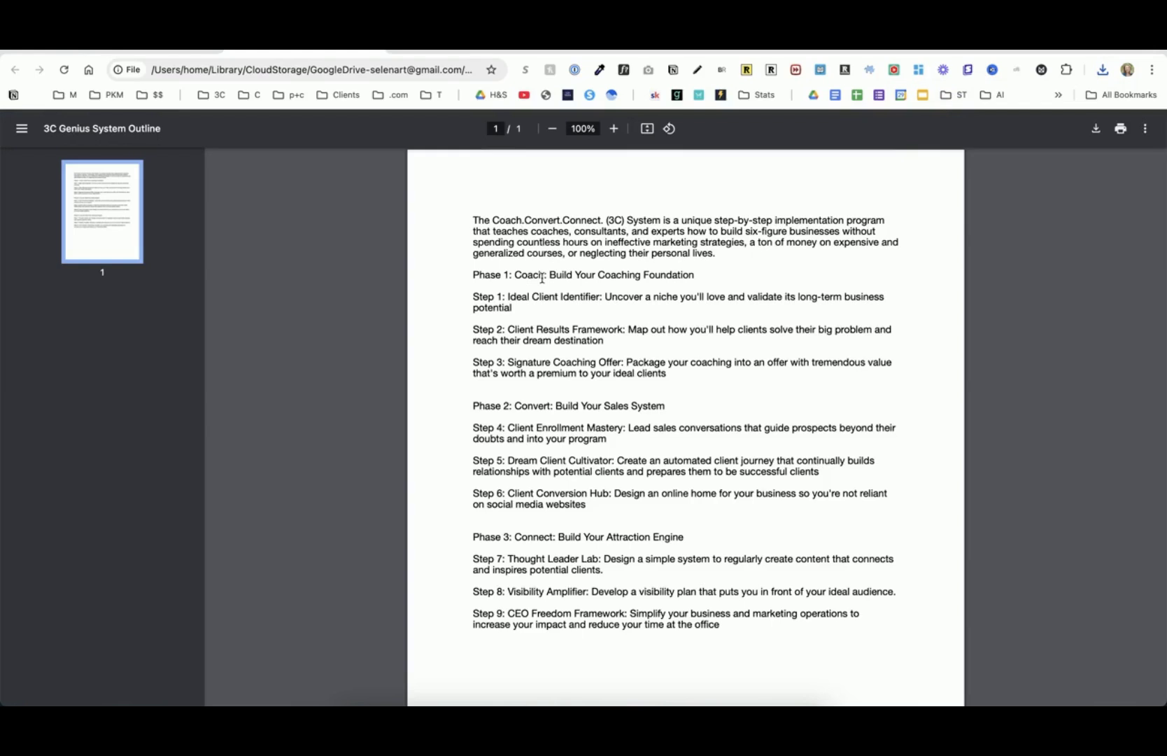
Read the 3C Genius System Outline's phases and steps in the PDF, then return to Straico
left_click_drag(627, 221, 743, 242)
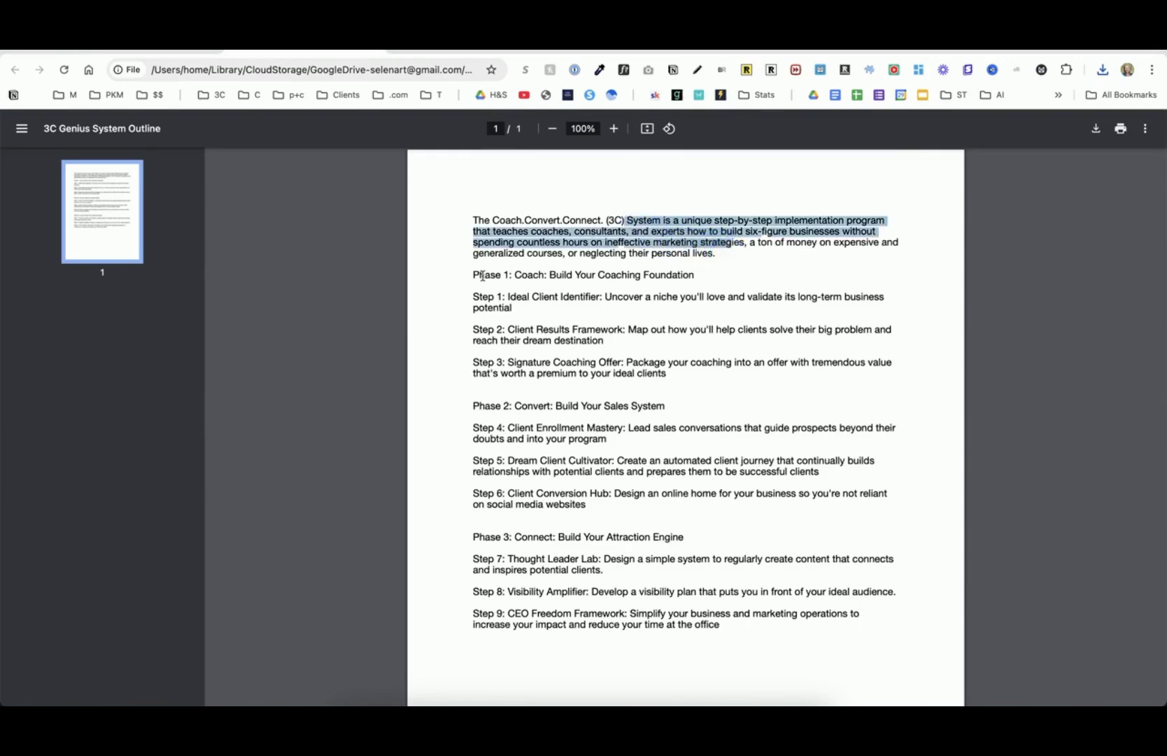
left_click(608, 306)
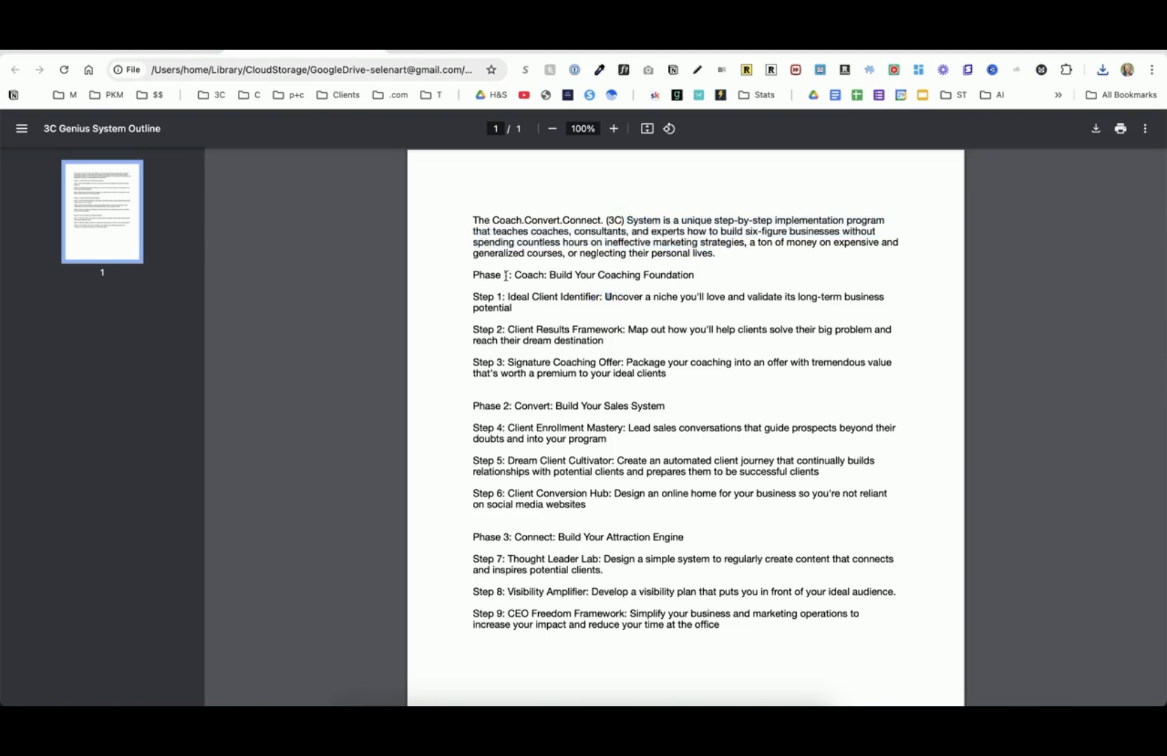
left_click(141, 52)
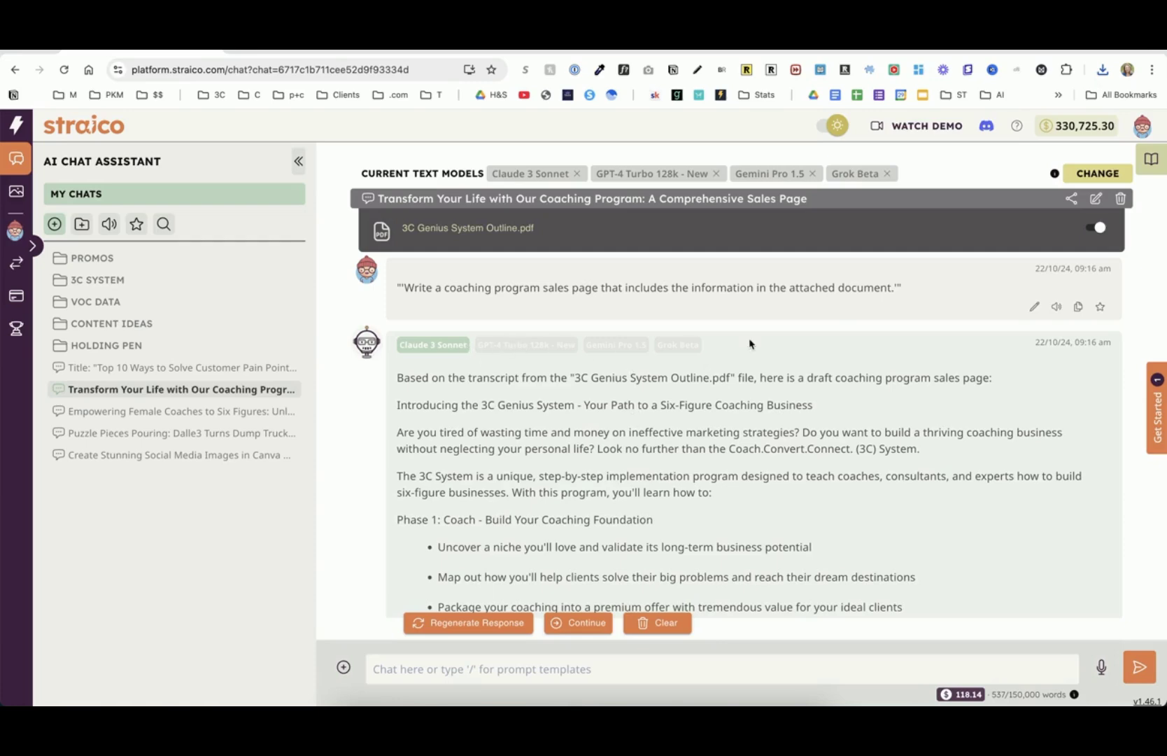
Switch the sales-page response to GPT-4 Turbo 128k's 'Discover the Path to a Six-Figure Business' version
scroll(557, 420, "down", 3)
scroll(557, 420, "up", 3)
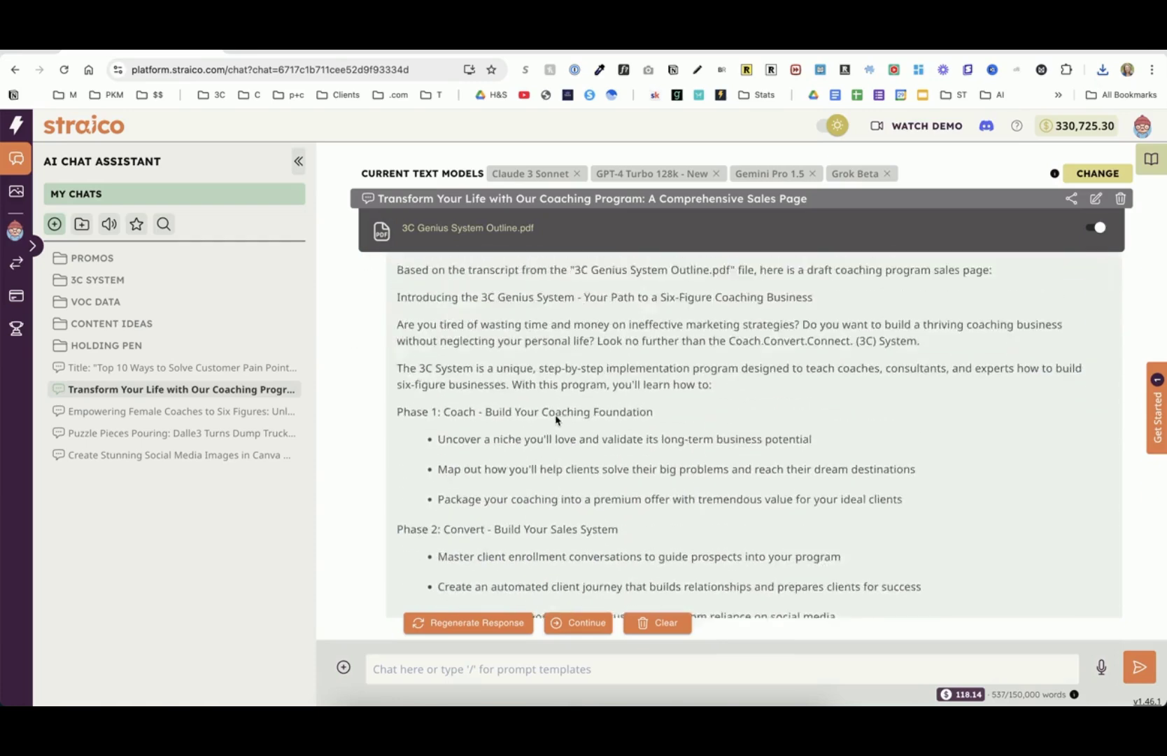
left_click(511, 349)
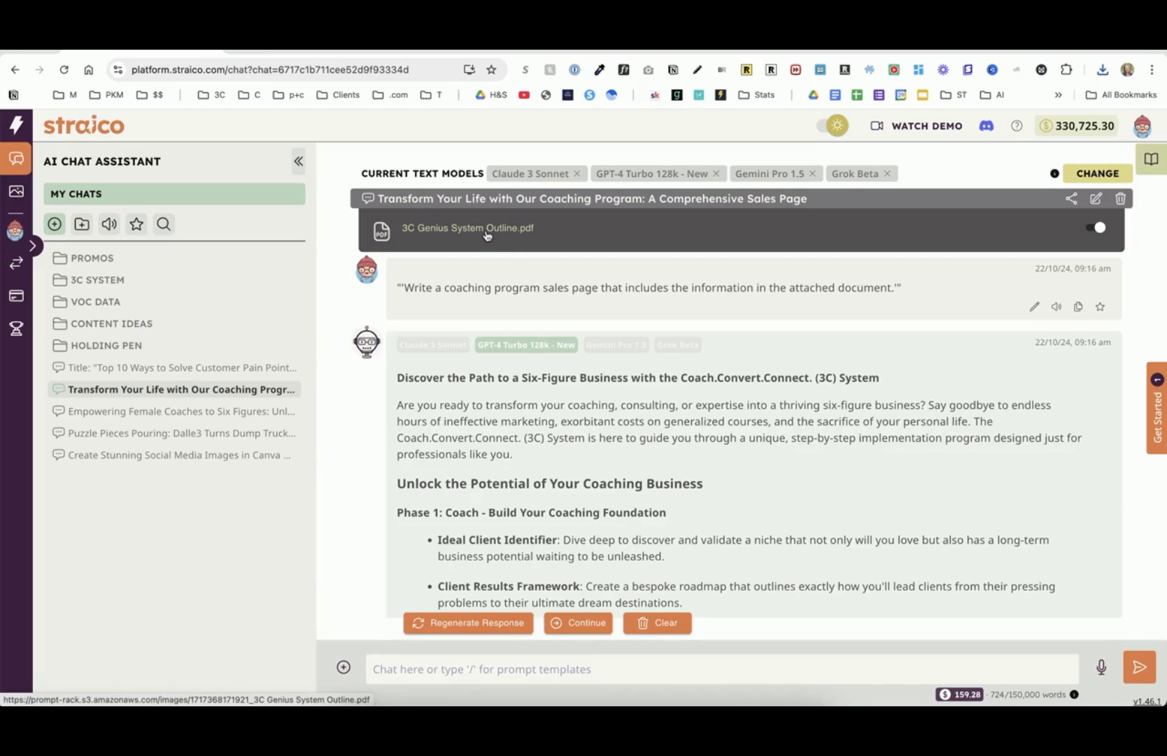
Open the 'Top 10 Ways to Solve Customer Pain Points' chat and show the AI Dashboard template folders
left_click(175, 367)
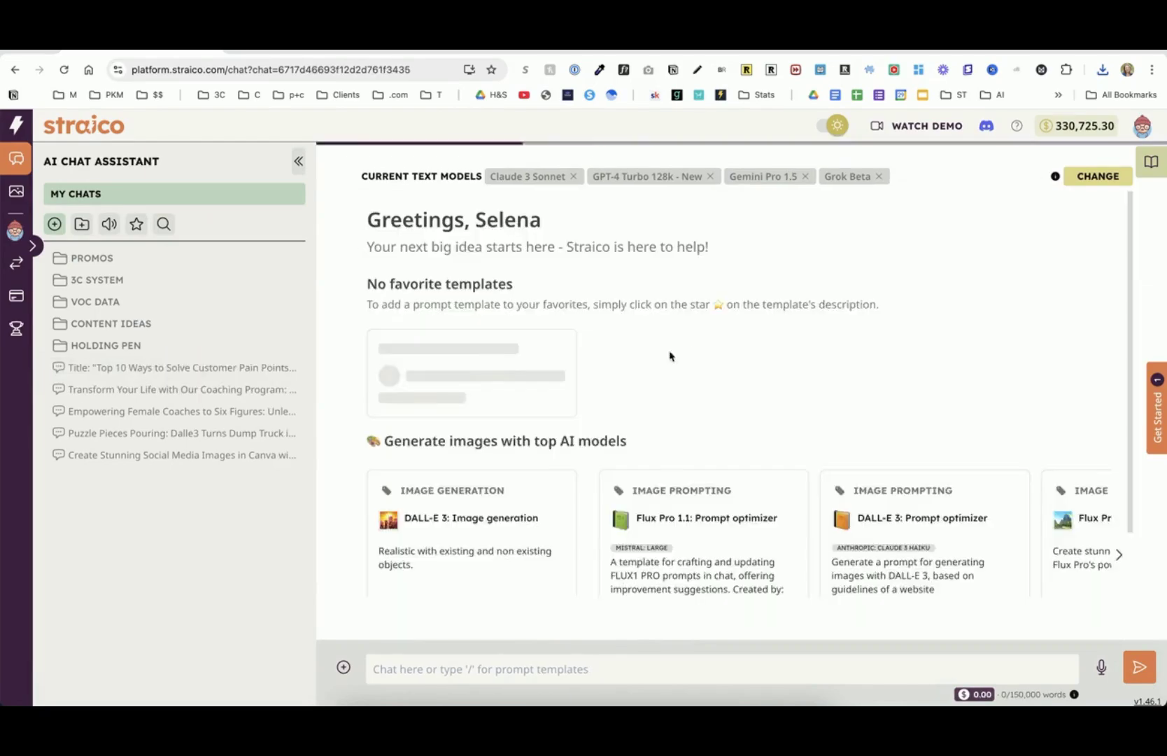
scroll(599, 313, "up", 10)
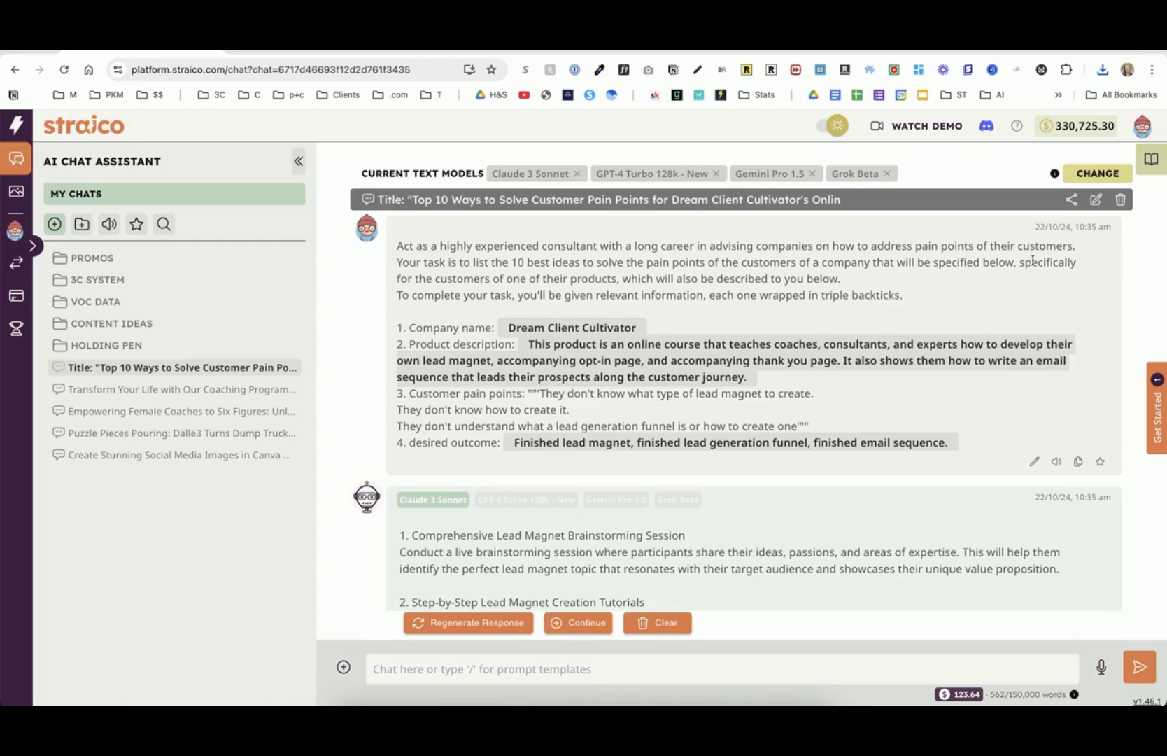
left_click(1151, 160)
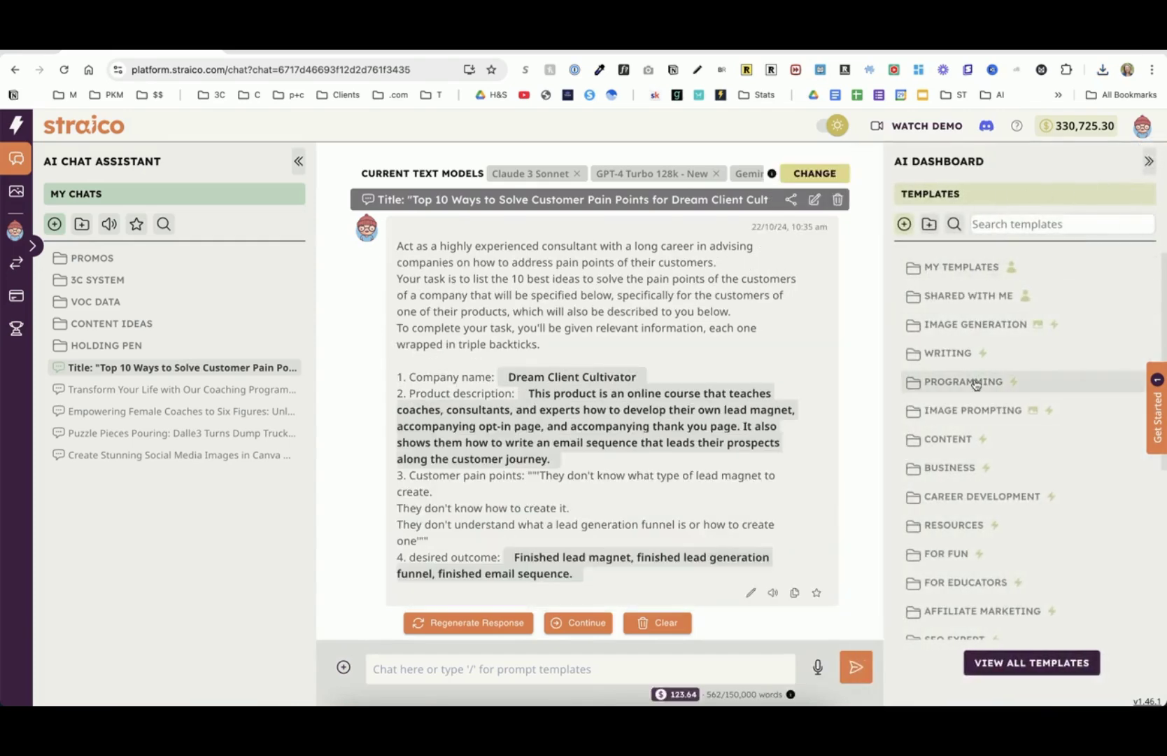
Browse the Business templates, then list the six My Templates, including 3C System Phases & Steps
scroll(975, 383, "down", 4)
scroll(976, 384, "up", 4)
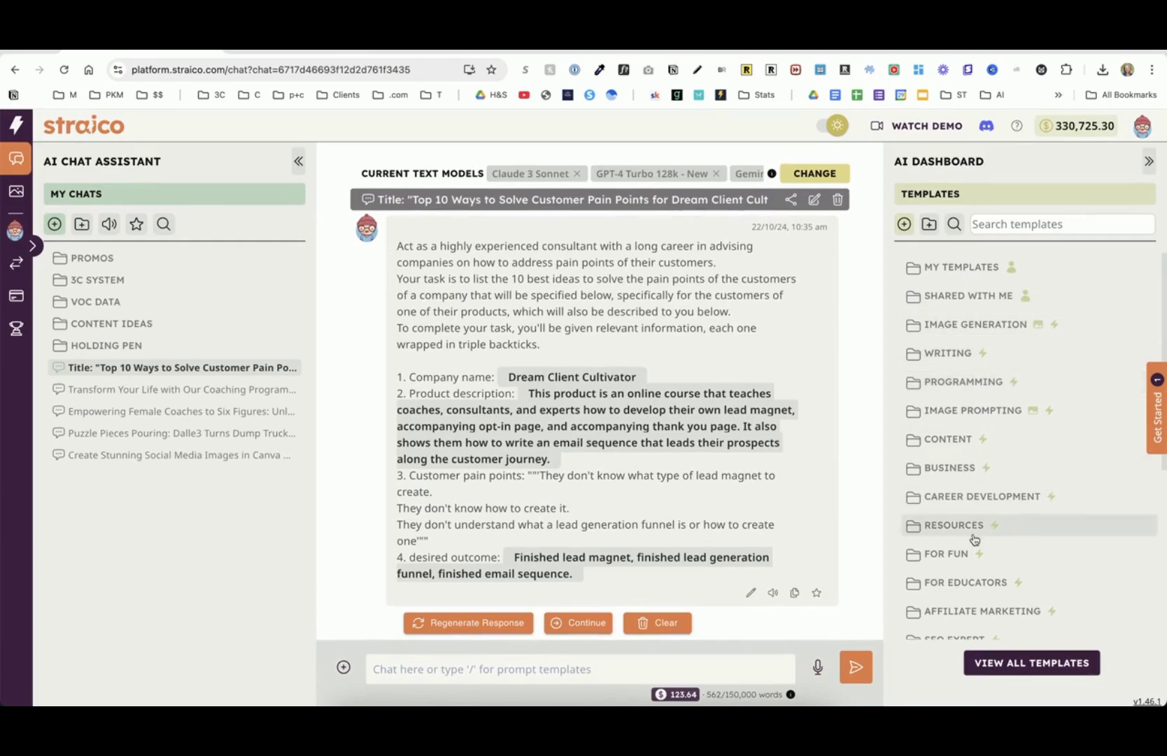
left_click(950, 469)
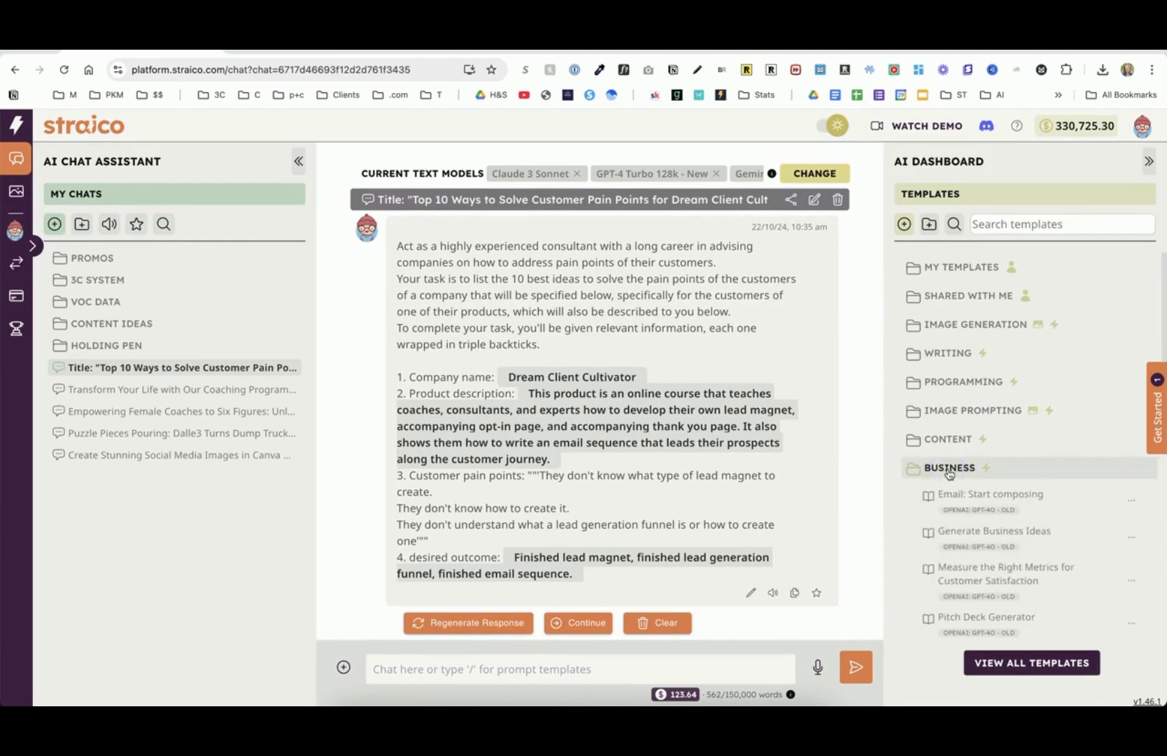
scroll(950, 474, "down", 5)
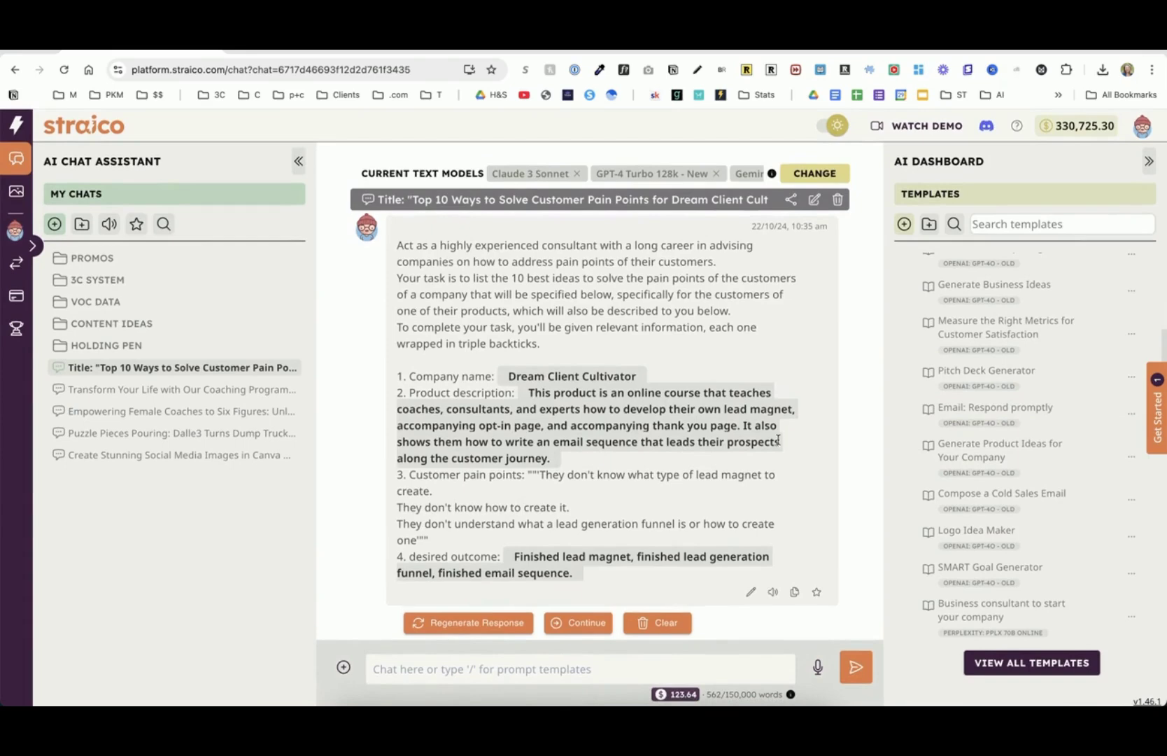
scroll(777, 439, "down", 5)
scroll(777, 440, "up", 5)
scroll(1043, 390, "up", 5)
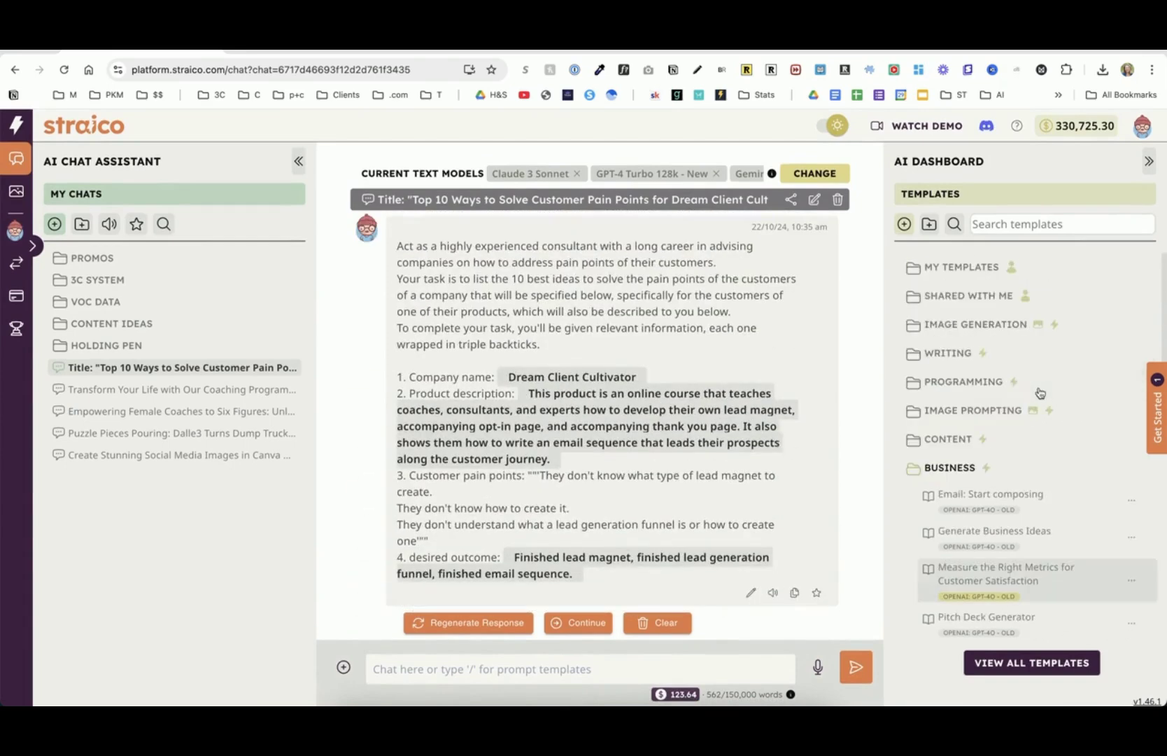
left_click(962, 267)
mouse_move(987, 501)
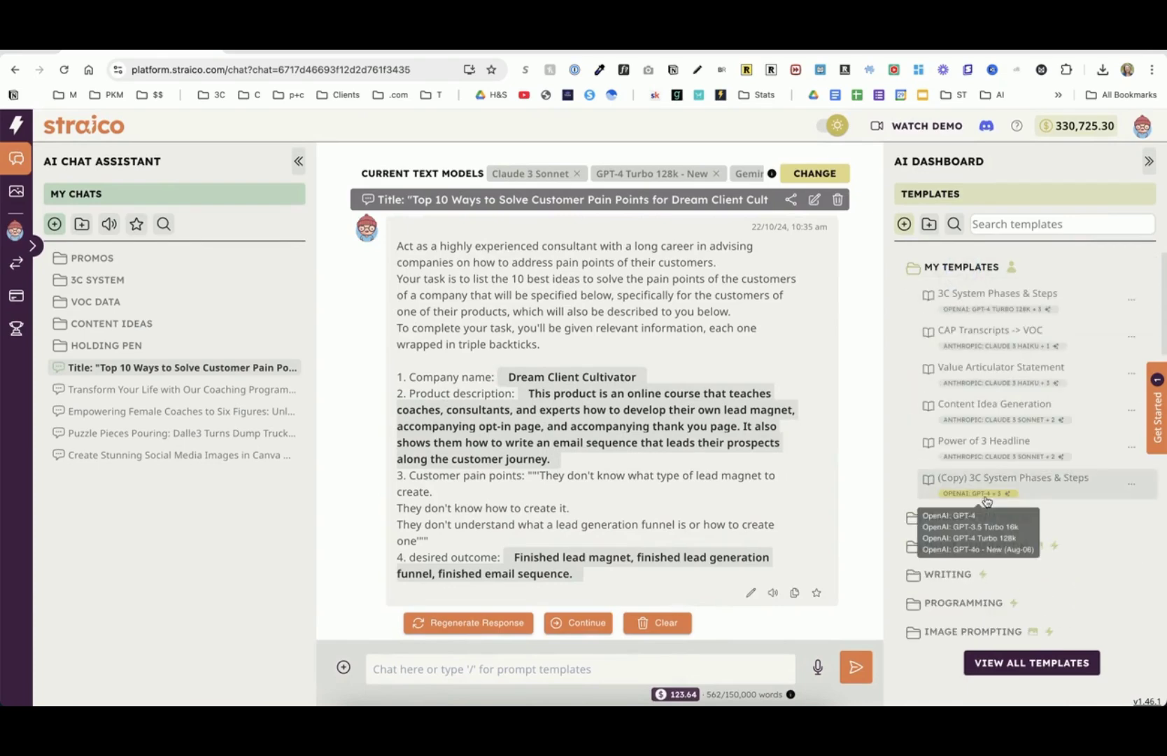
left_click(991, 296)
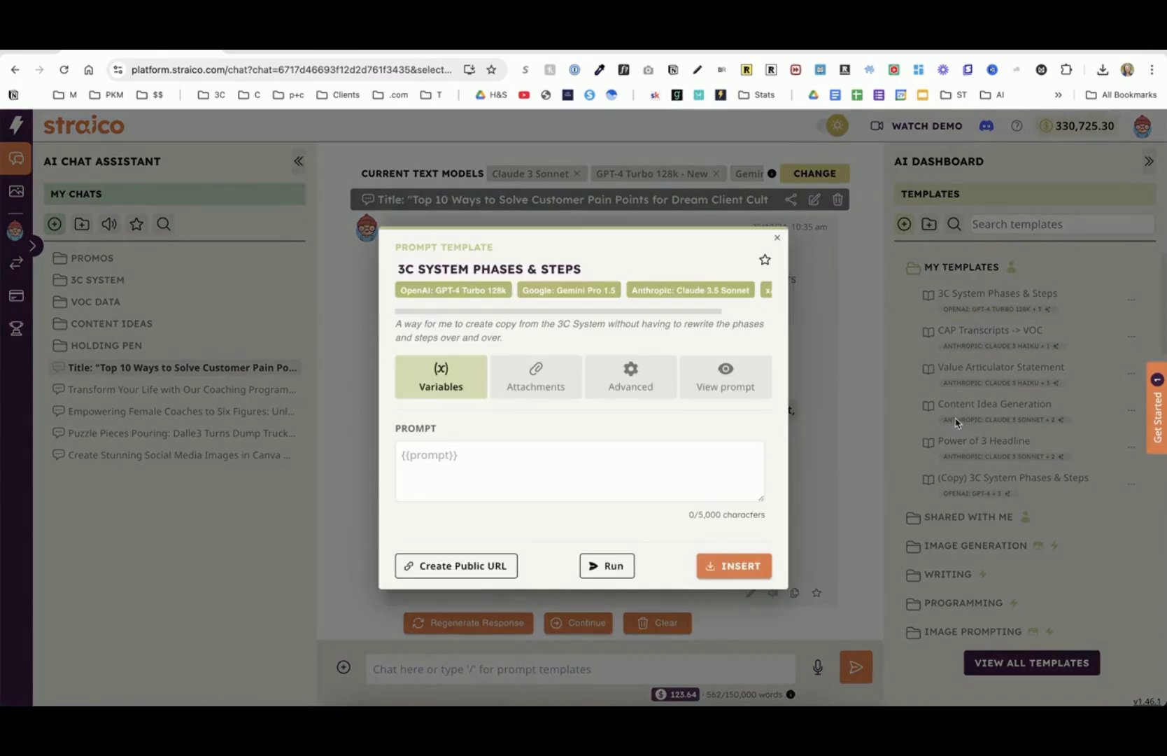
left_click(734, 385)
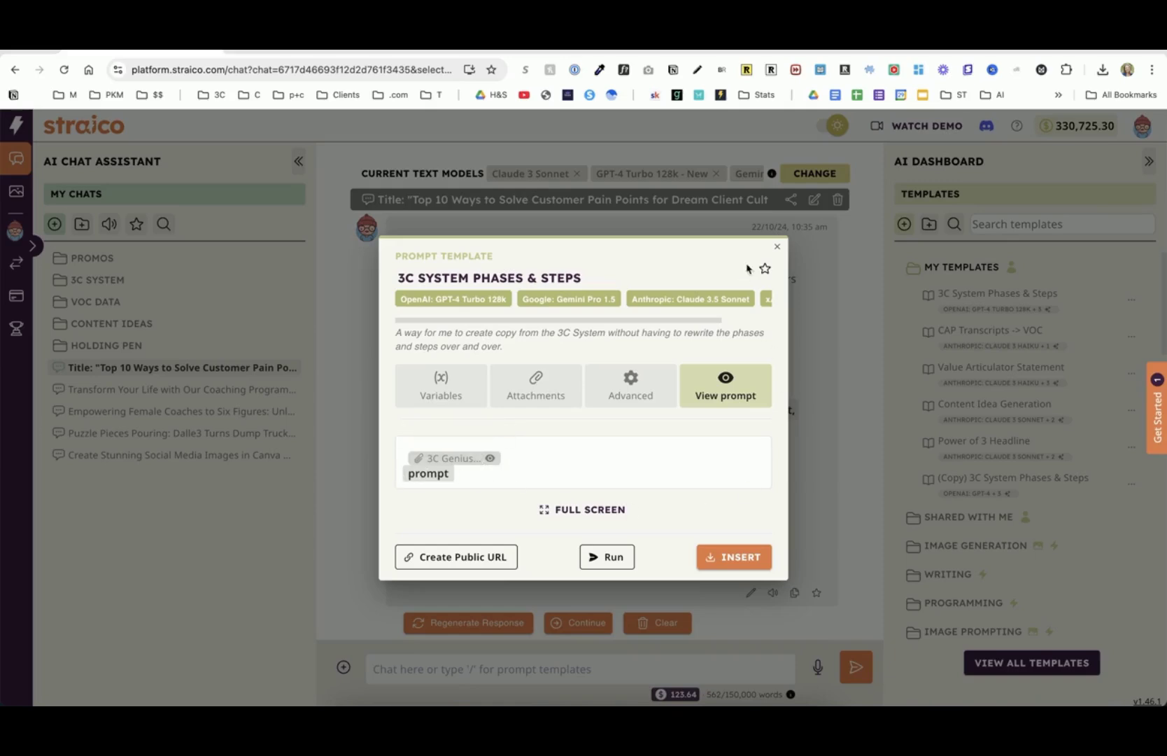
left_click(779, 248)
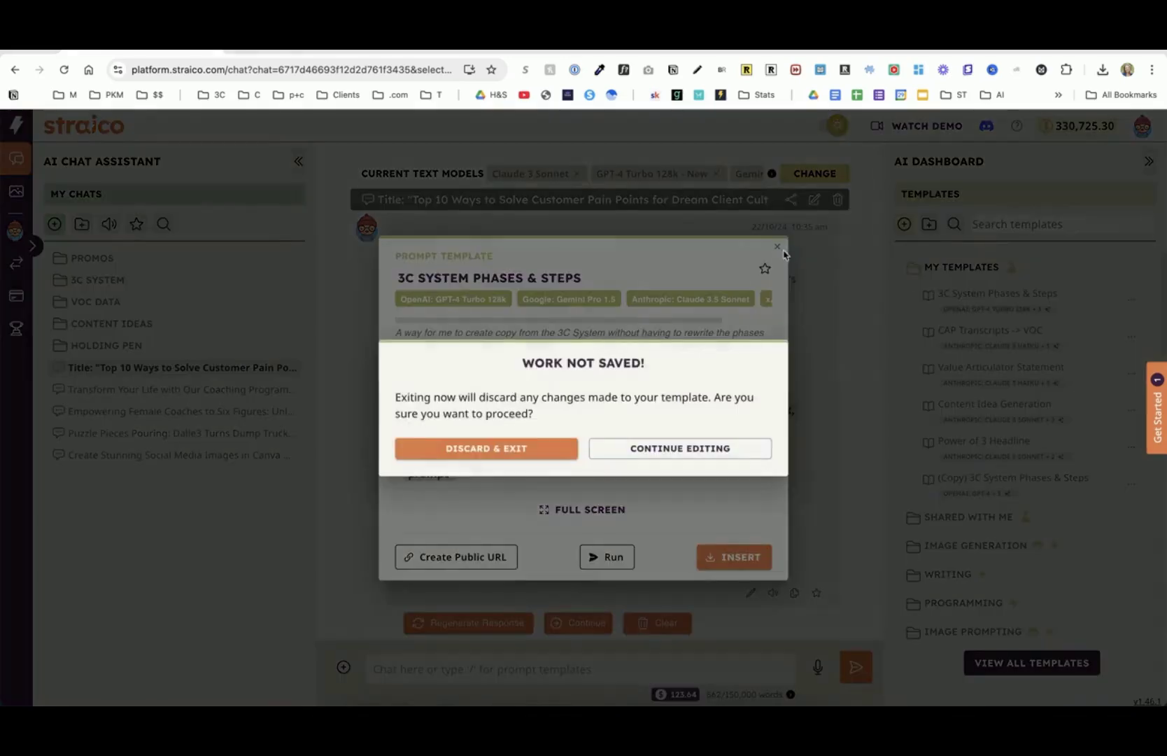
left_click(488, 449)
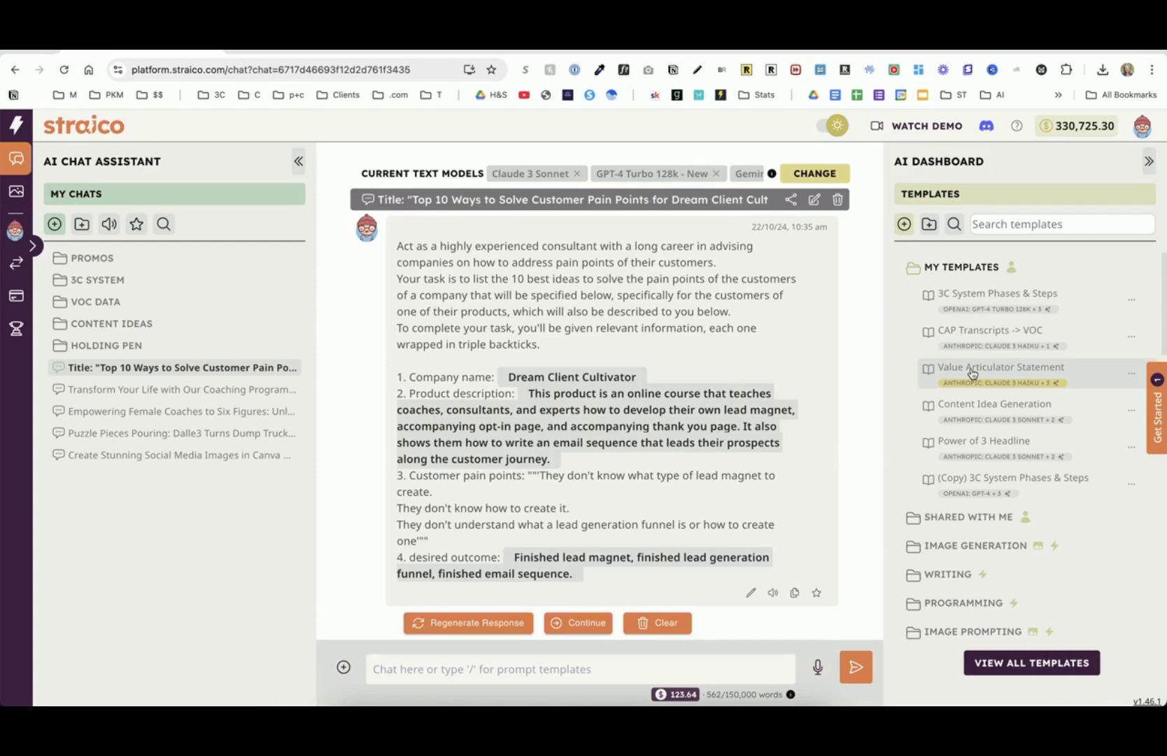
left_click(970, 443)
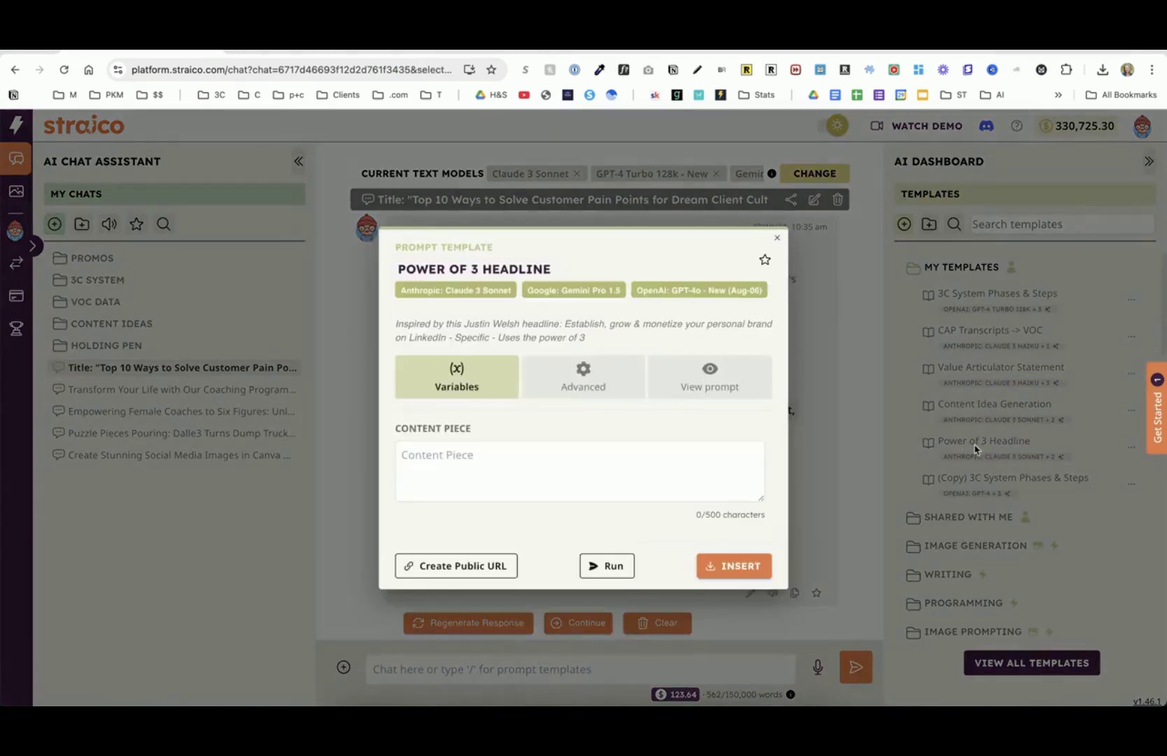
left_click(715, 383)
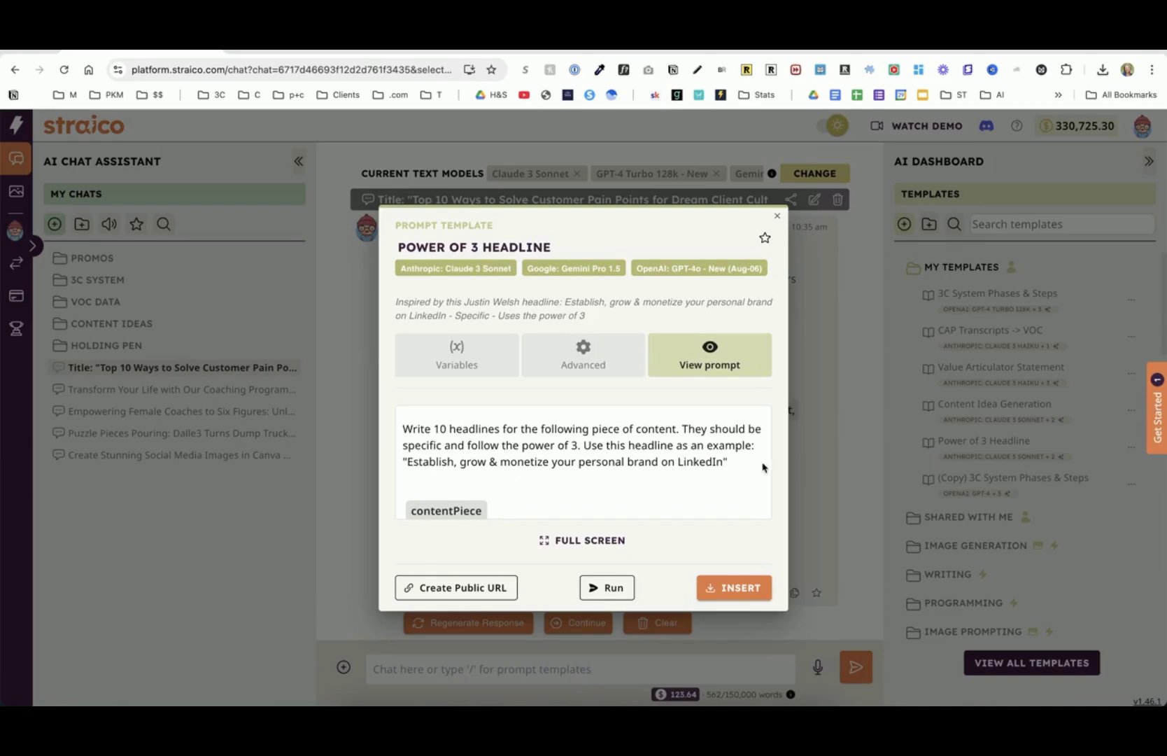
left_click(776, 215)
Discard the unsaved template work and return to an empty new-chat page
left_click(473, 453)
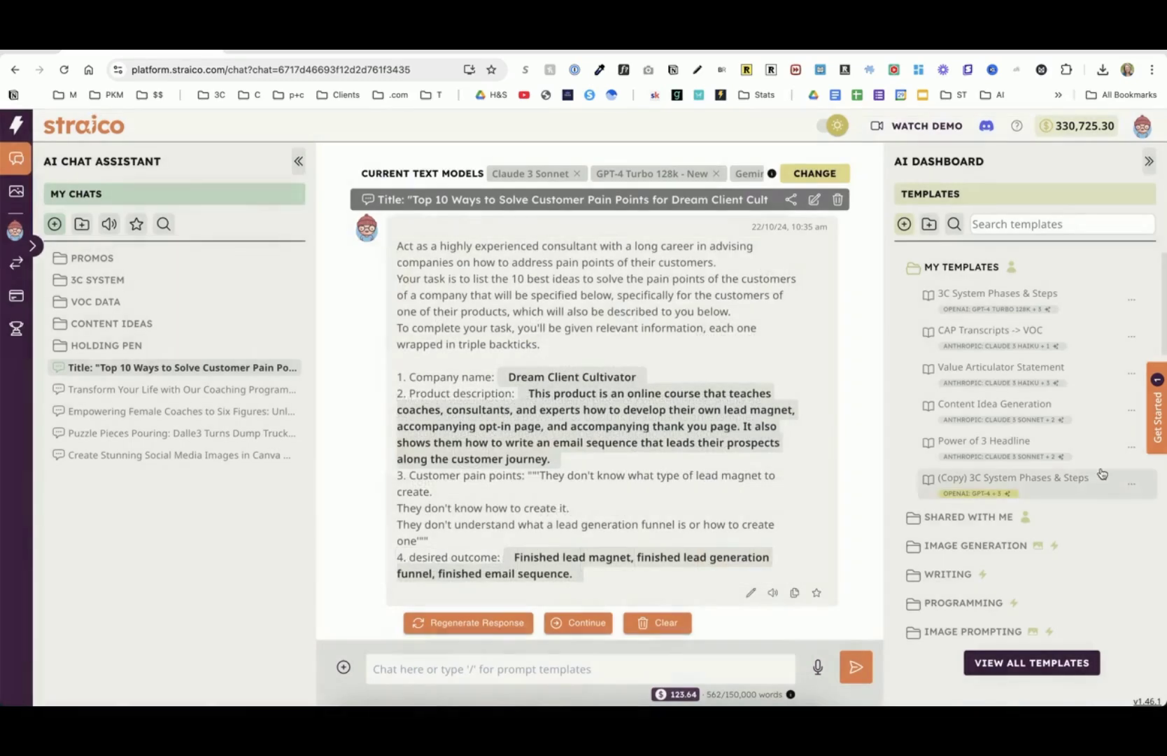
scroll(1059, 467, "down", 10)
scroll(1031, 443, "up", 8)
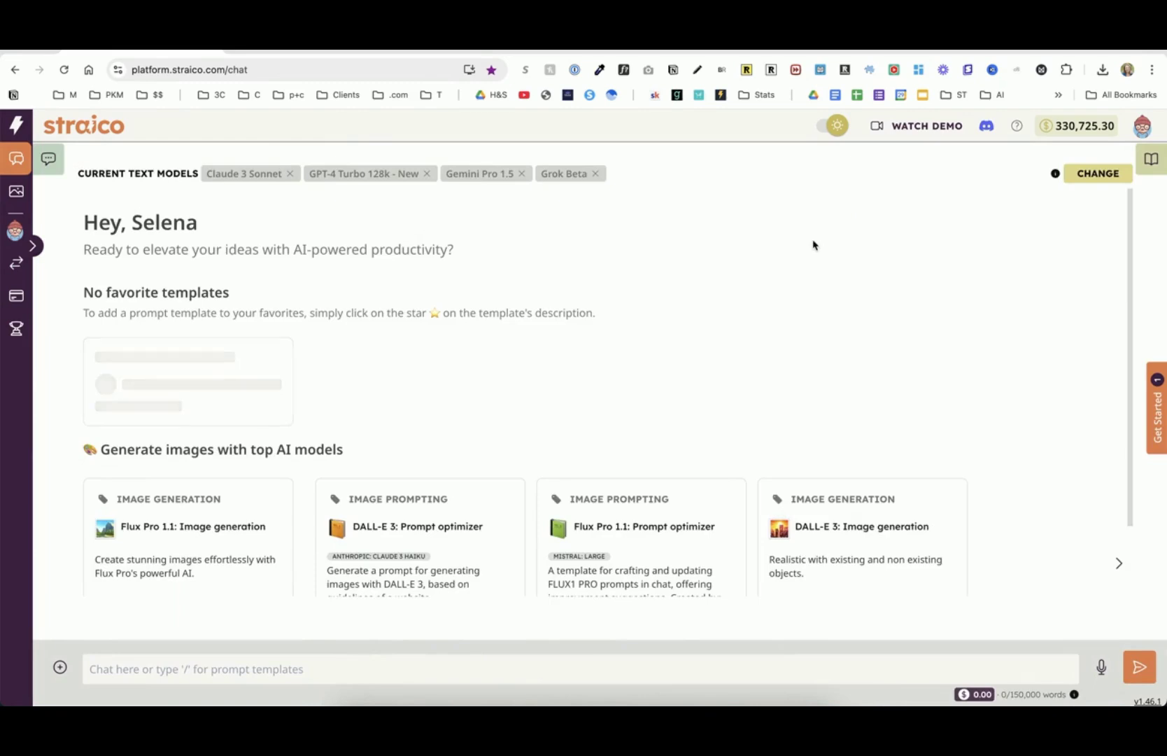
Show the default LLMs in profile Settings: Claude 3 Sonnet, Gemini Pro 1.5, GPT-4 Turbo 128k, Grok Beta
left_click(1141, 133)
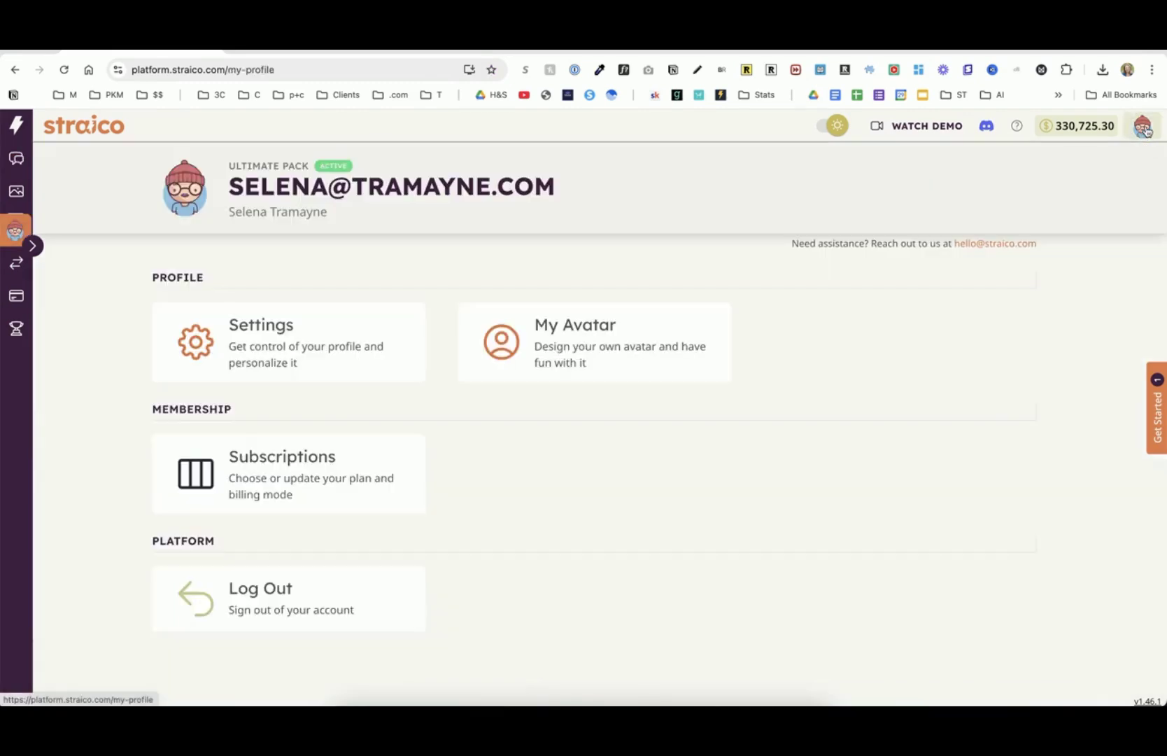
left_click(325, 360)
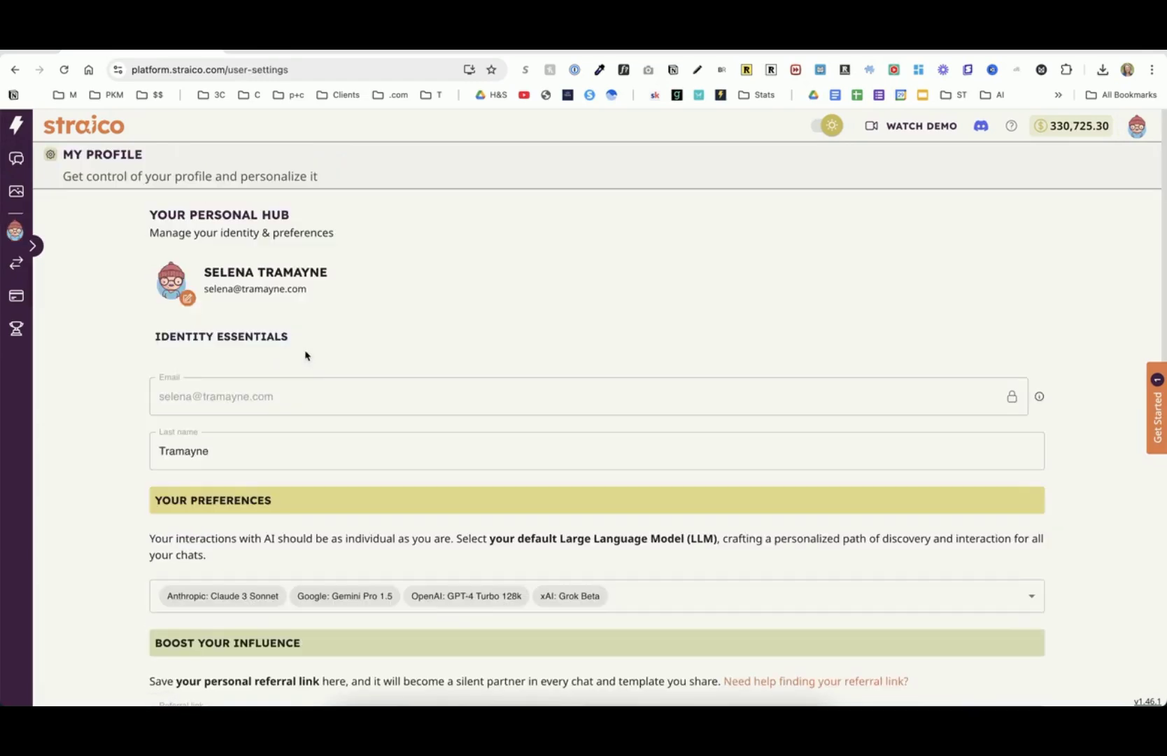